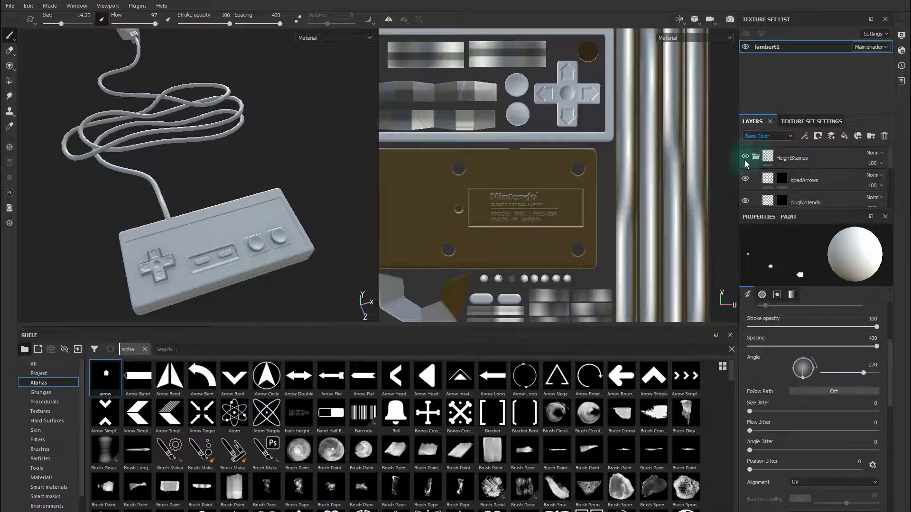
Collapse the HeightStamps folder in the layer stack.
left_click(755, 157)
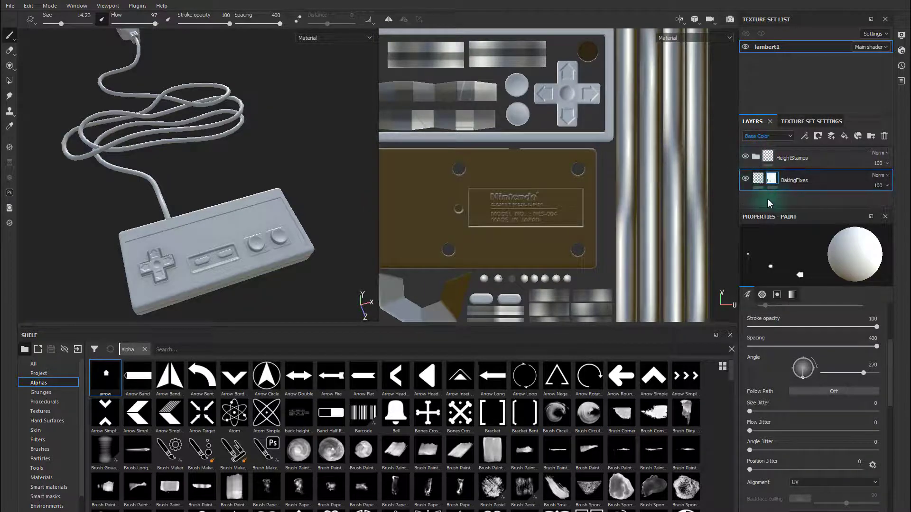
left_click_drag(281, 114, 238, 154, "alt")
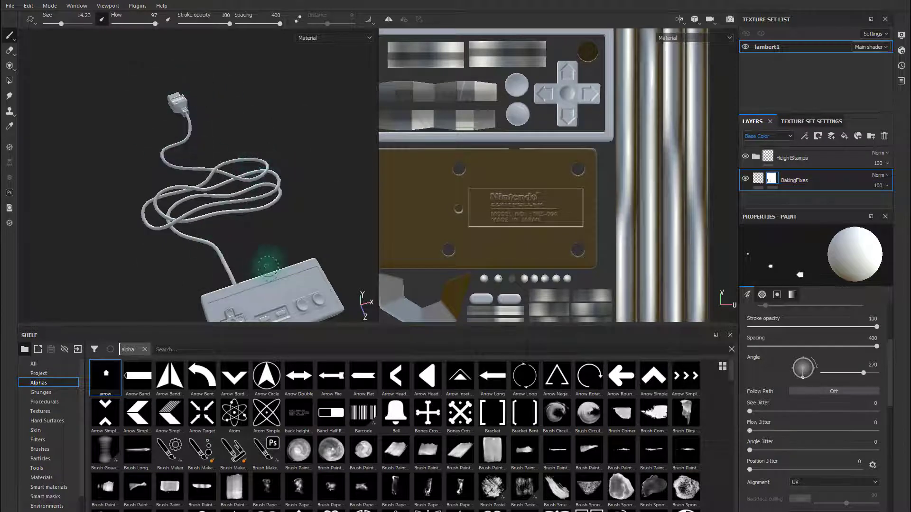
left_click_drag(266, 265, 231, 138, "alt")
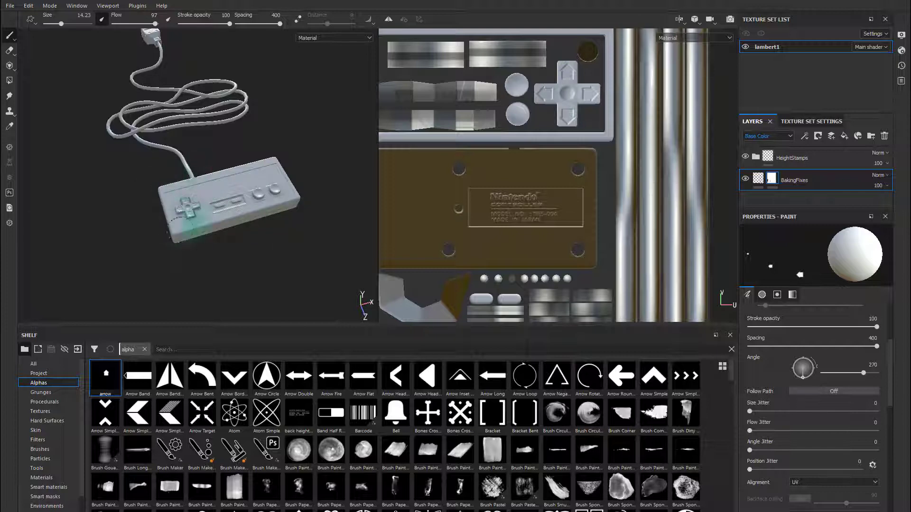
left_click_drag(202, 97, 212, 153, "alt")
middle_click_drag(218, 156, 199, 123, "alt")
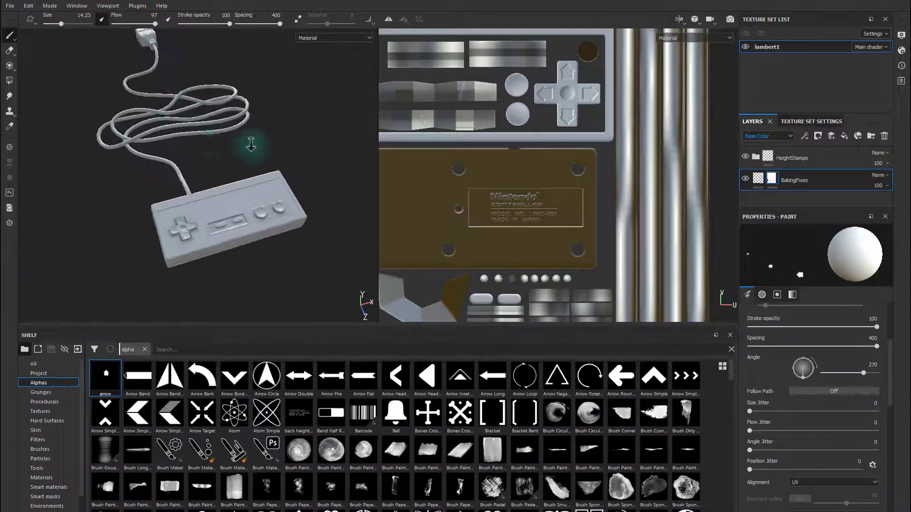
right_click_drag(250, 145, 311, 186, "alt")
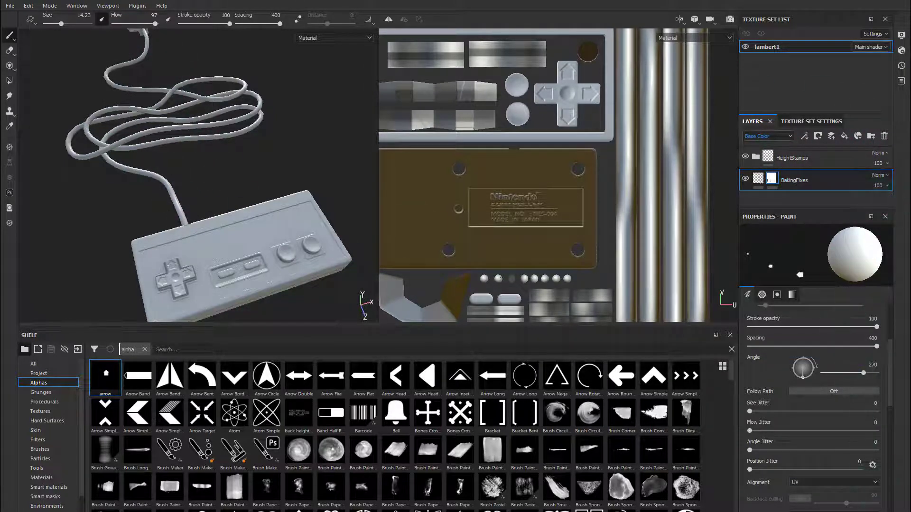
Add a folder directly above the BakingFixes layer and name it CasingMat.
left_click(871, 136)
double_click(791, 181)
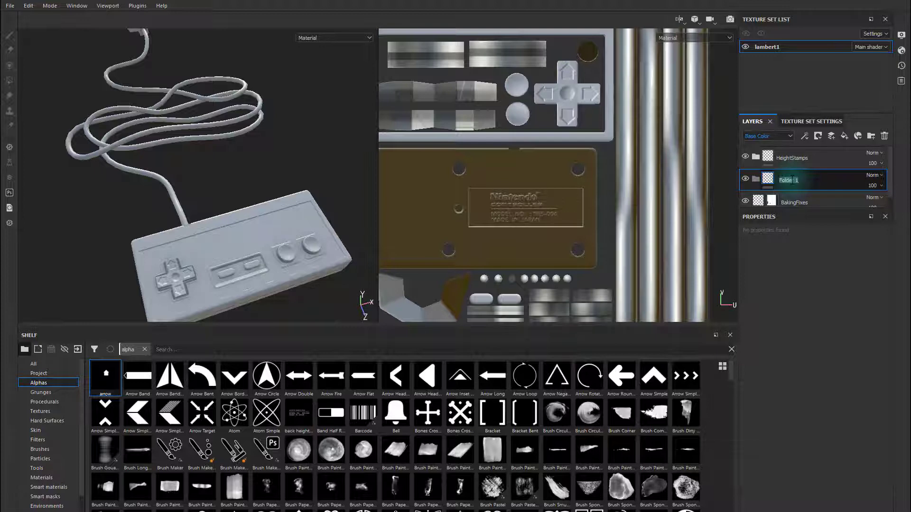
type("Casing")
type("M")
type("ng")
type("Mat")
key("Return")
Add two more folders above CasingMat, naming the first FrontplateMat and the one above it BAMat.
left_click(871, 135)
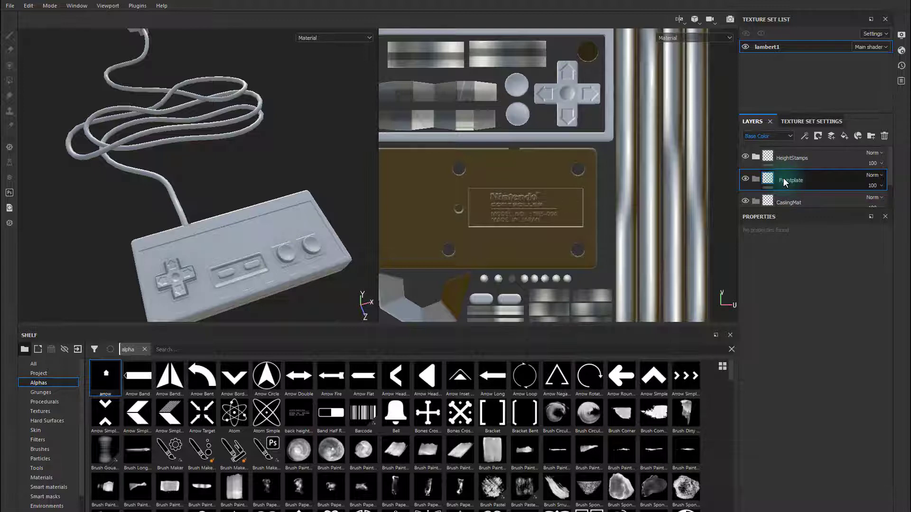
type("Mat")
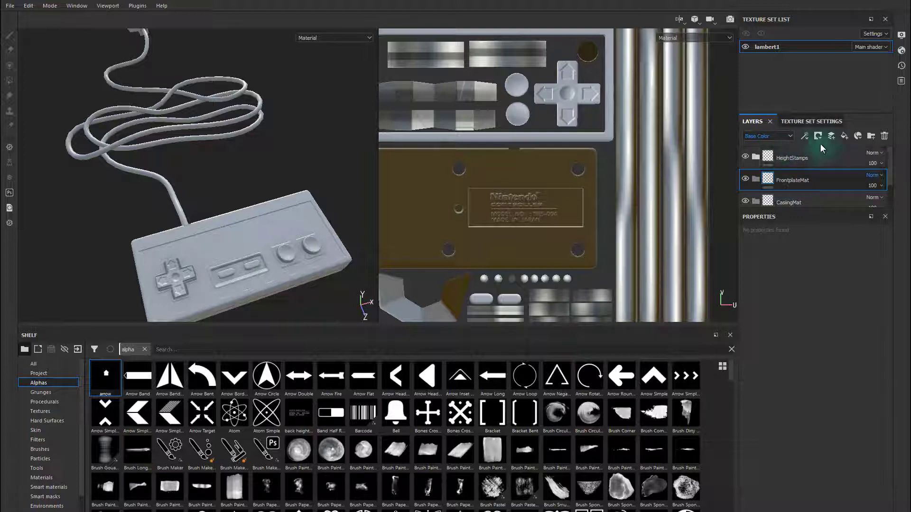
left_click(871, 136)
double_click(789, 182)
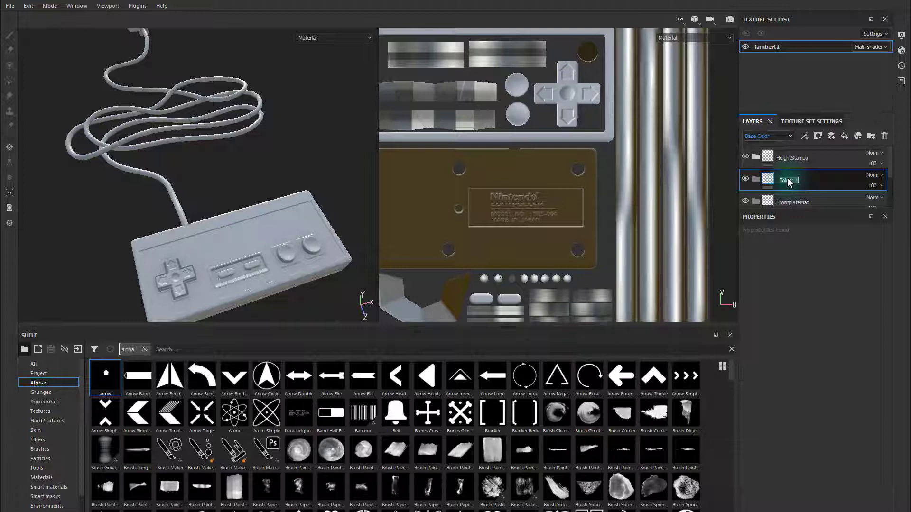
type("BAMat")
key("Return")
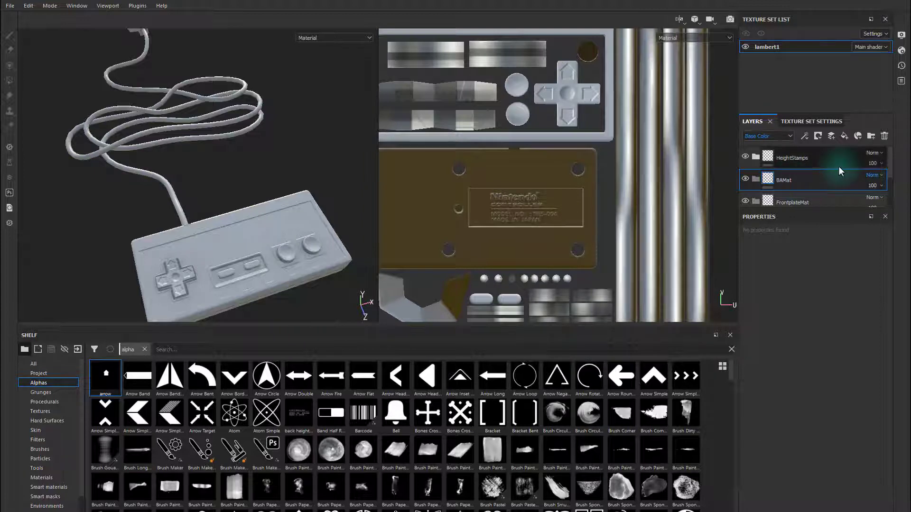
Add a folder above BAMat and name it SelectStartMat.
left_click(872, 136)
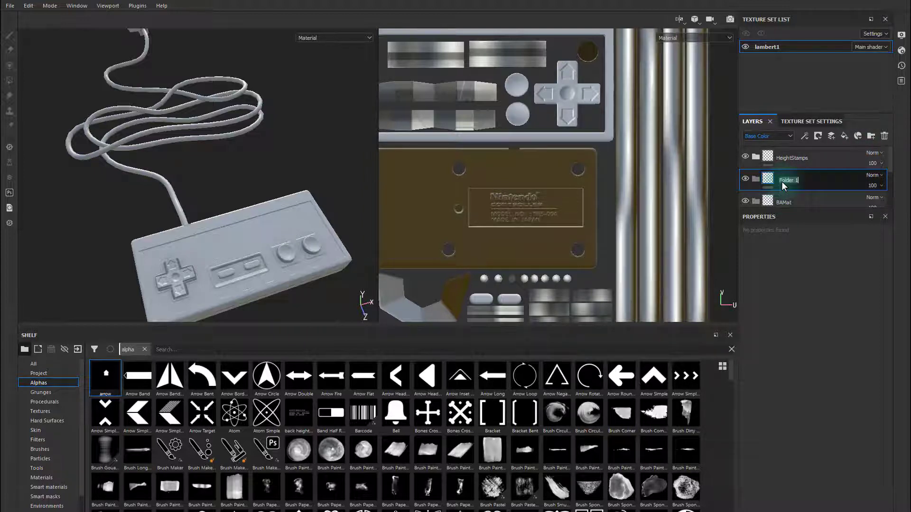
type("Sel")
type("ectStartMat")
key("Return")
Add a folder above SelectStartMat and name it dpadMat.
left_click(871, 137)
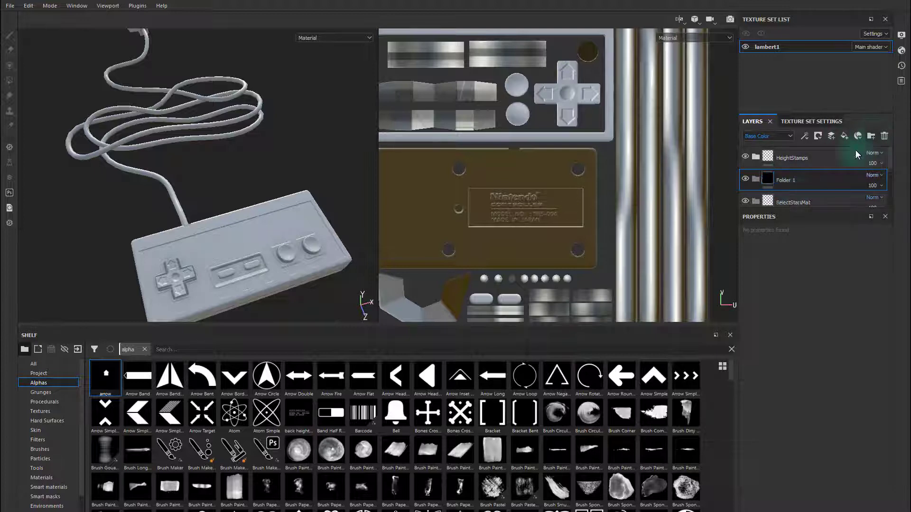
double_click(791, 180)
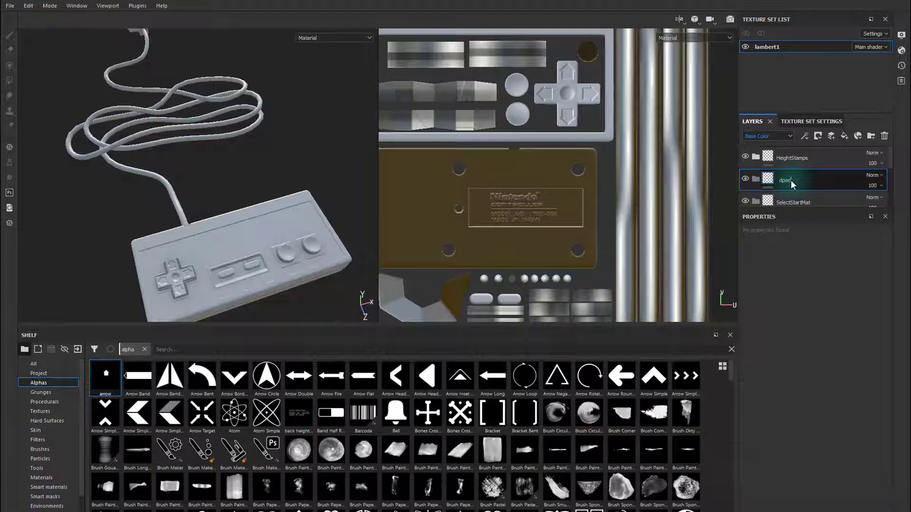
type("Mat")
key("Return")
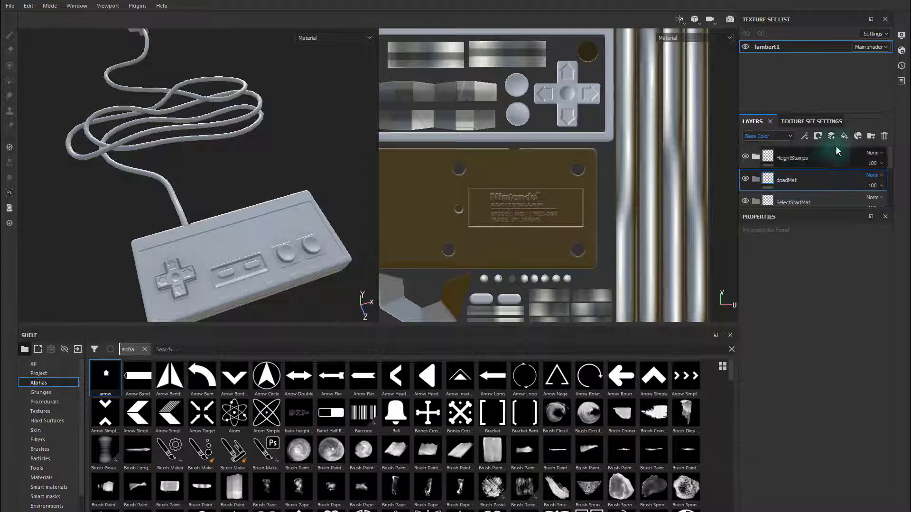
Add a folder above dpadMat and name it CordMat.
left_click(871, 137)
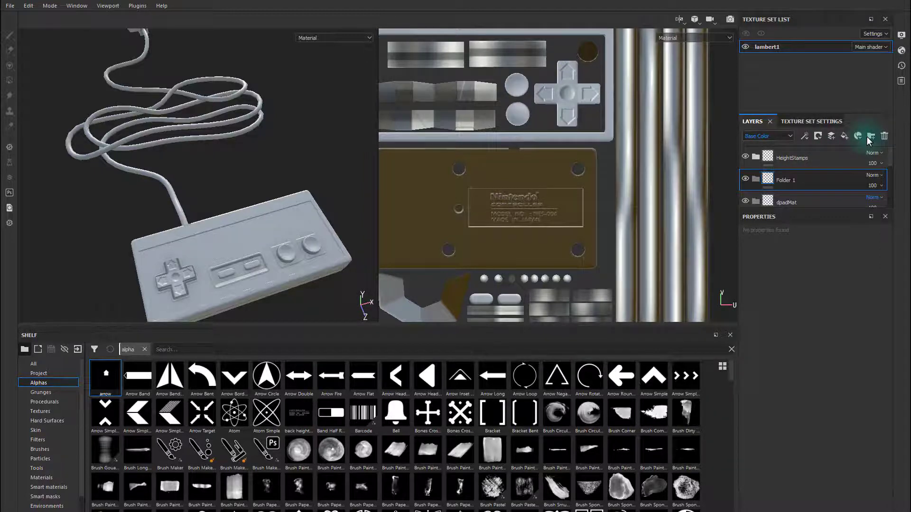
double_click(788, 180)
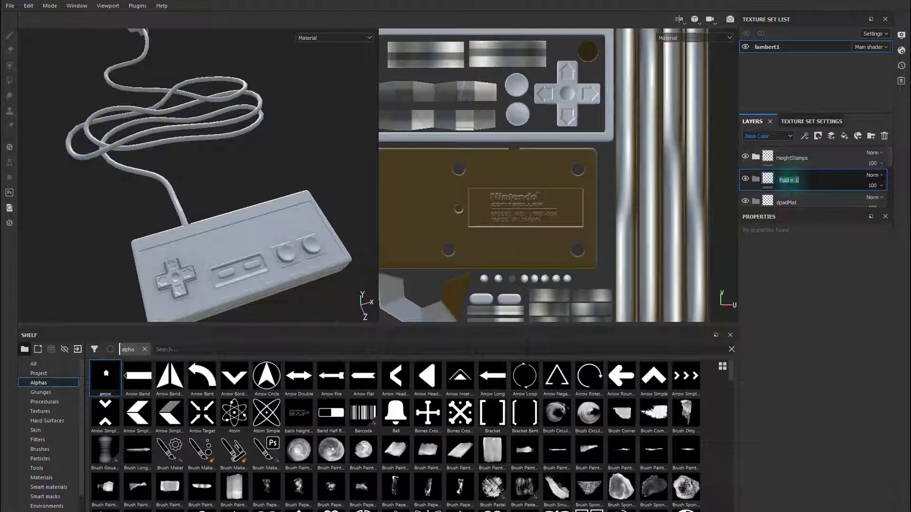
type("CordMat")
key("Return")
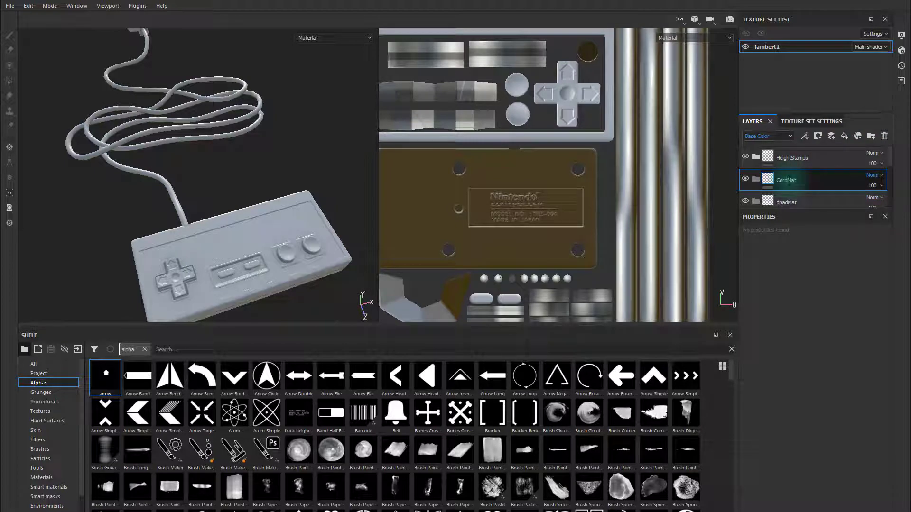
Add a folder above CordMat and name it PlugMat.
left_click(873, 139)
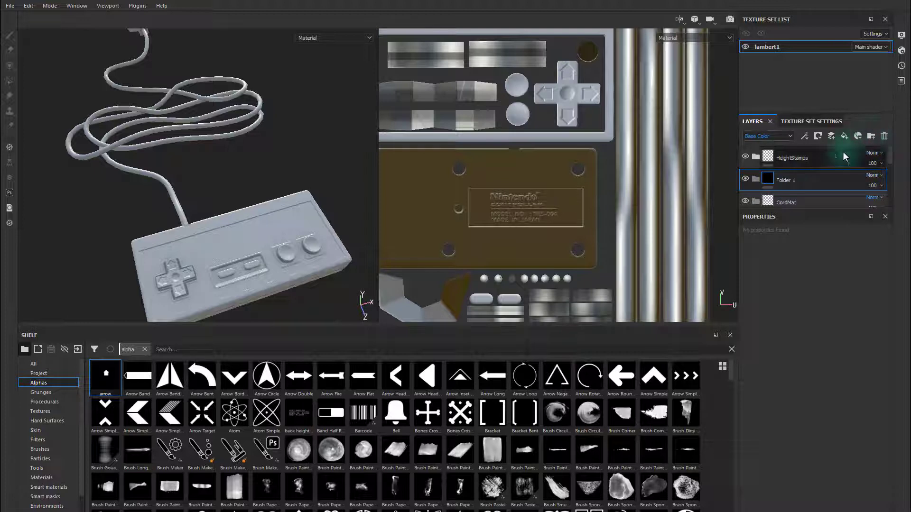
double_click(787, 180)
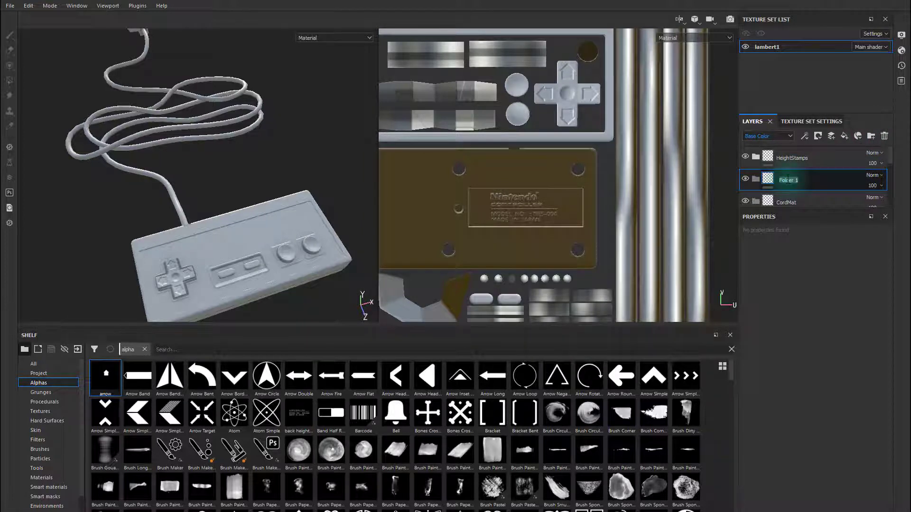
type("Plucg")
key("BackSpace")
type("gMat")
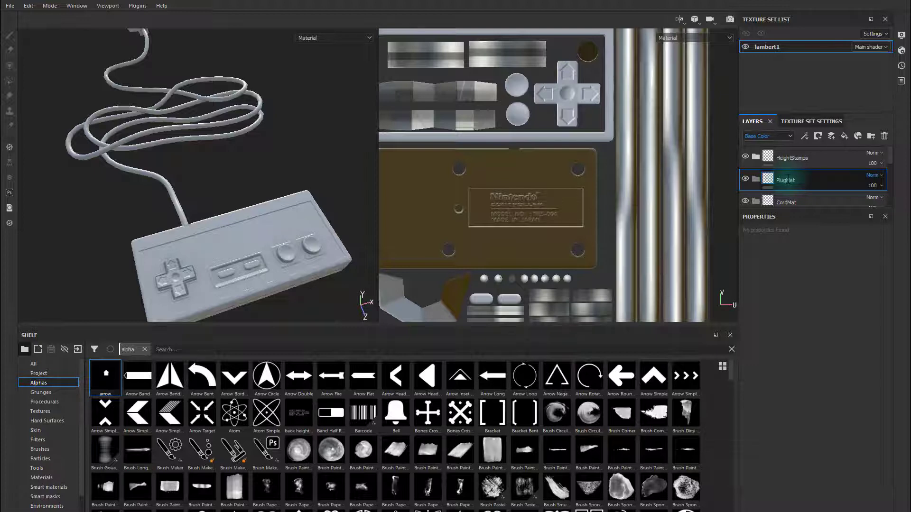
key("Return")
Search the shelf's materials for "plastic" and place Plastic Matte Pure inside the CasingMat folder.
scroll(842, 178, "down", 5)
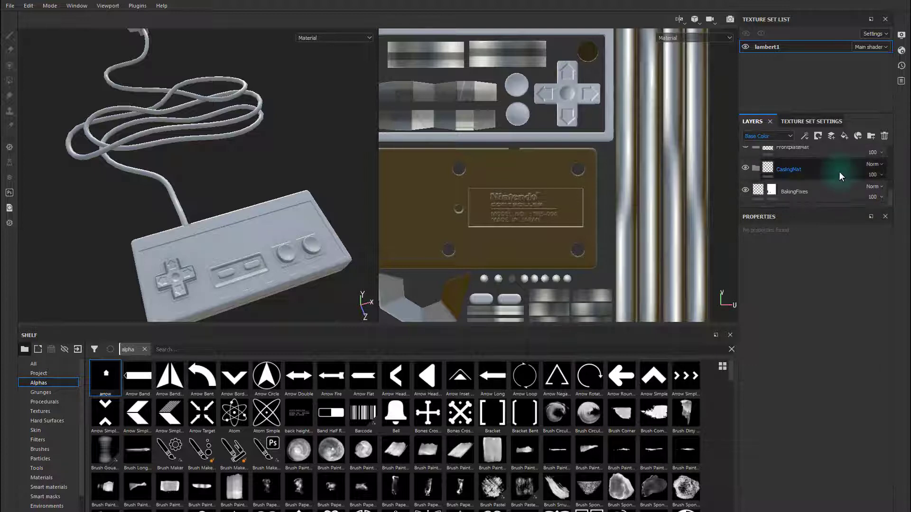
left_click(813, 177)
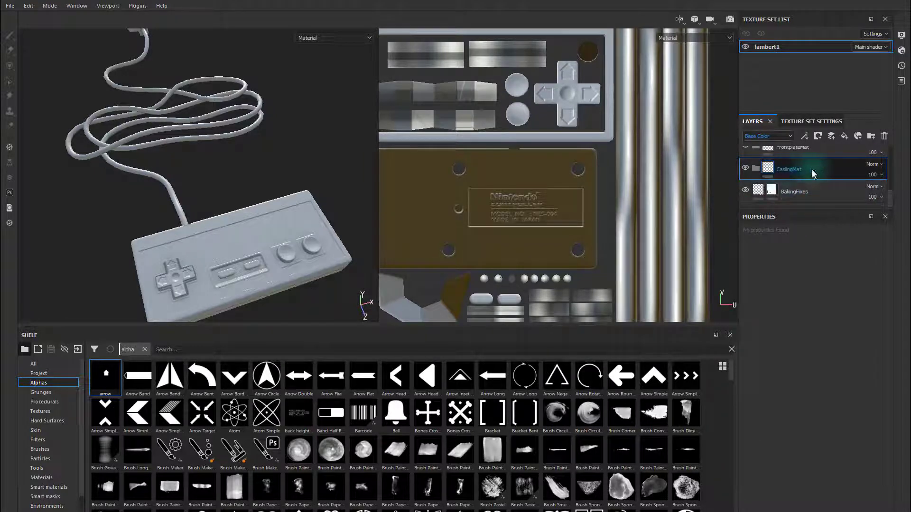
left_click(51, 477)
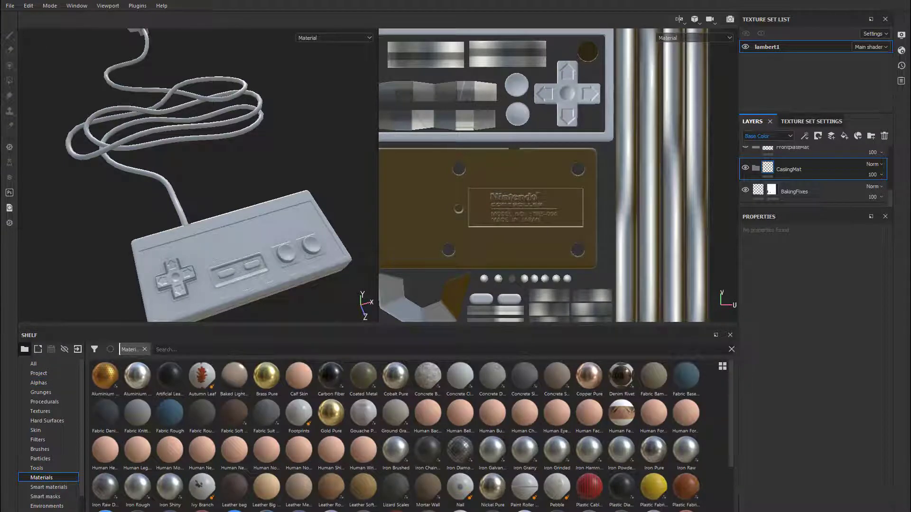
left_click(183, 349)
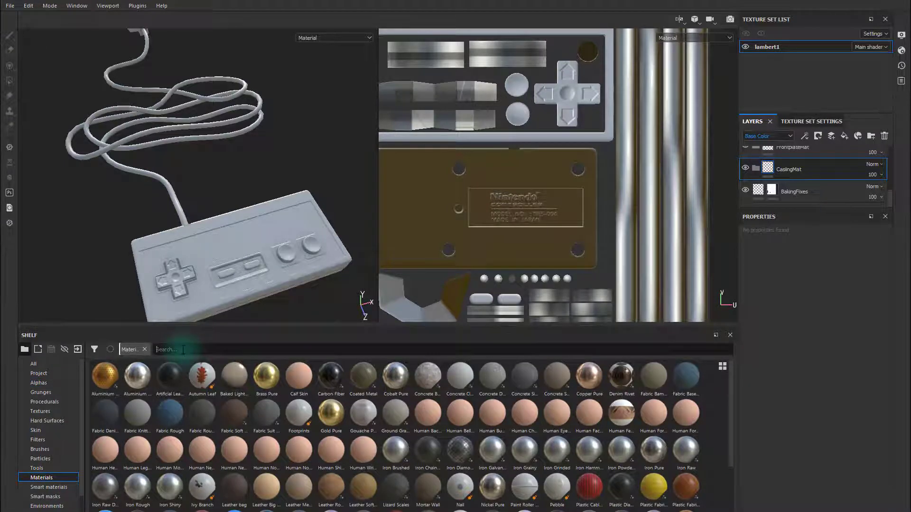
type("plastic")
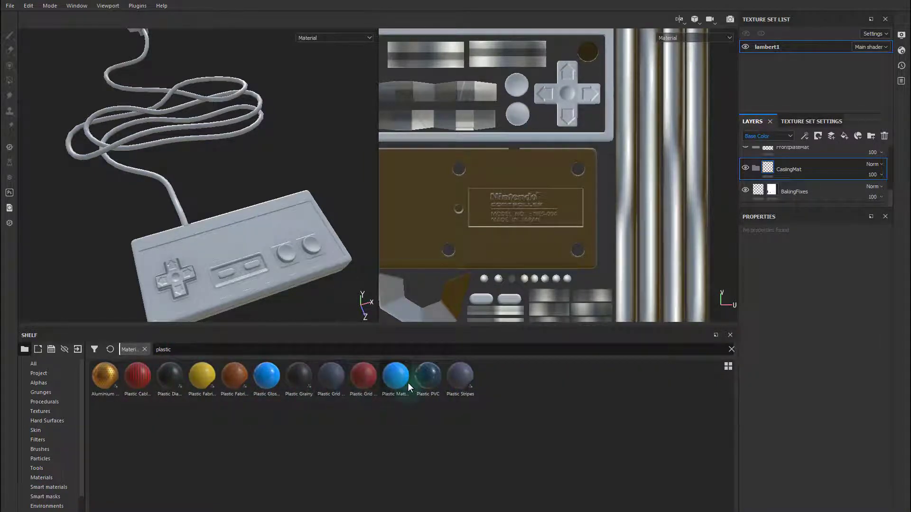
mouse_move(408, 384)
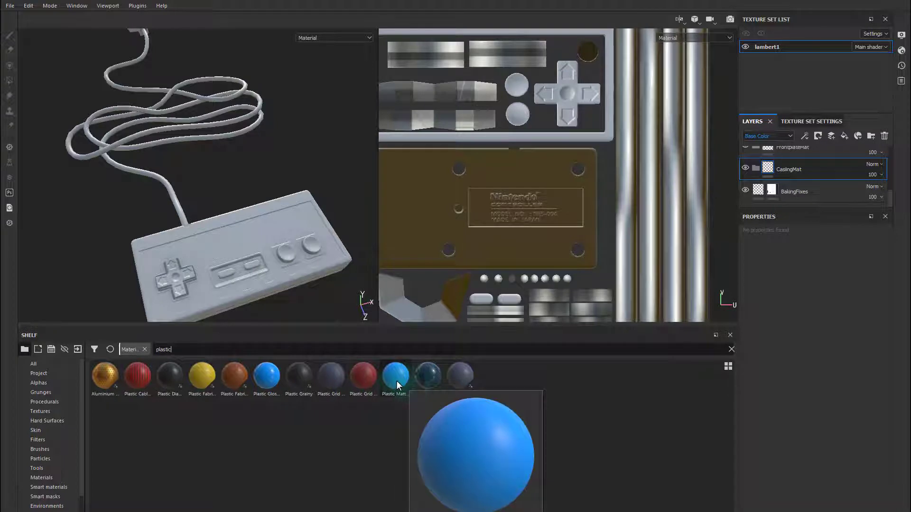
left_click_drag(397, 381, 795, 168)
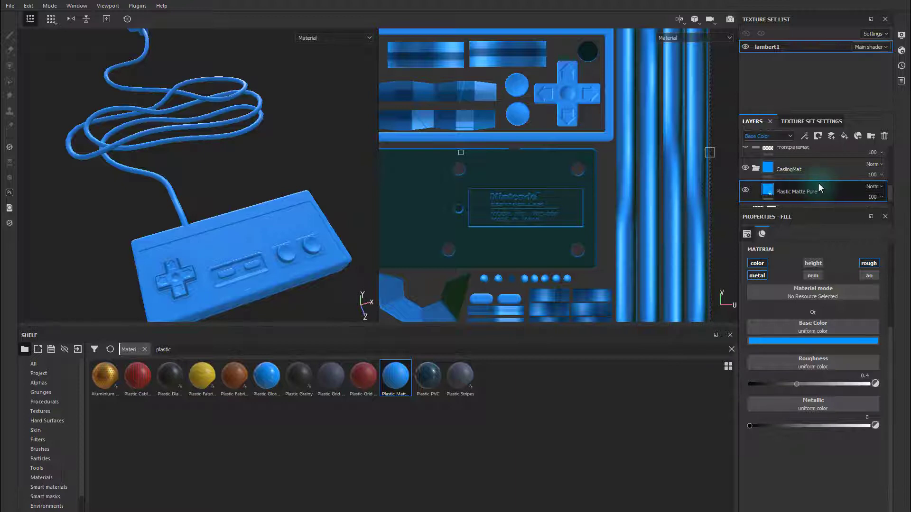
Add a black mask to the CasingMat folder.
left_click(814, 169)
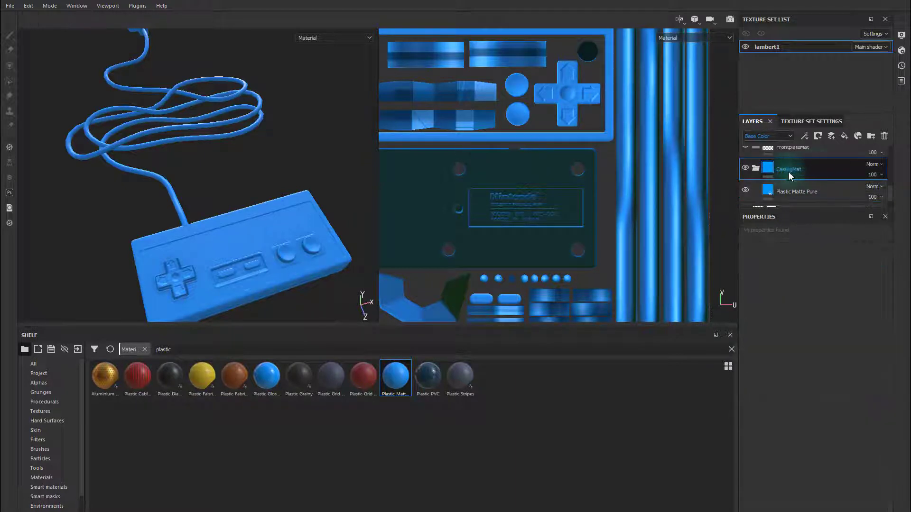
right_click(813, 168)
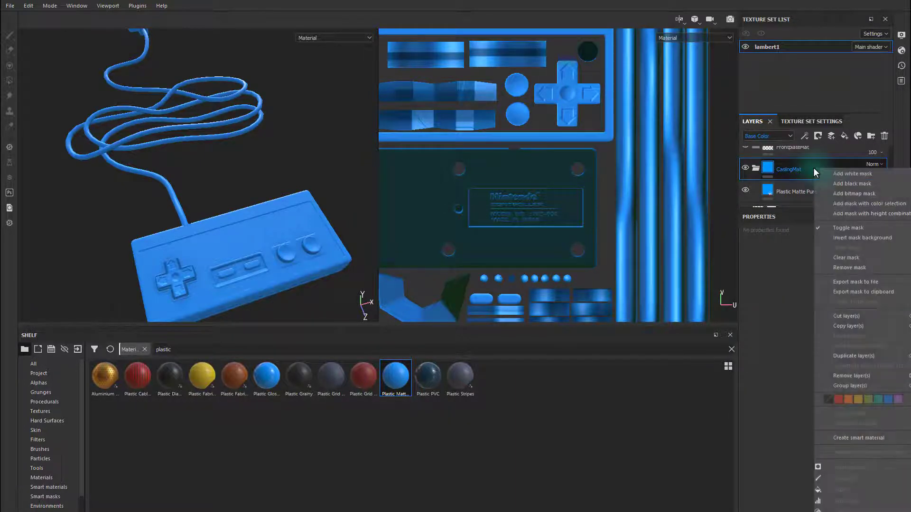
left_click(858, 183)
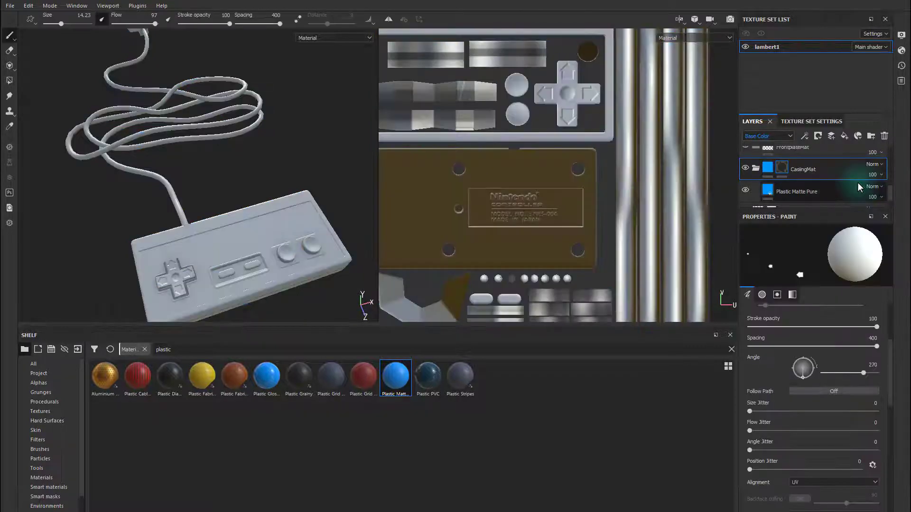
Add a color selection to the CasingMat mask and pick the casing's cyan ID color (R 0, G 226, B 255).
right_click(782, 168)
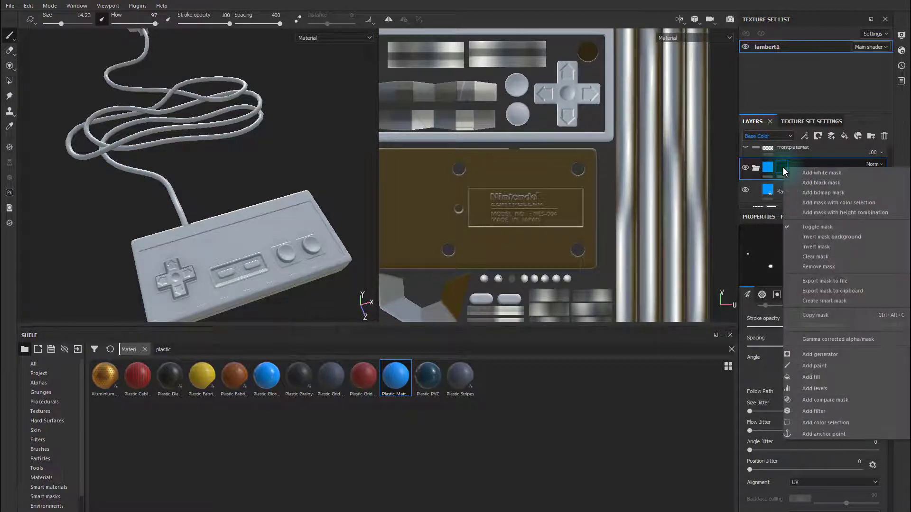
left_click(821, 423)
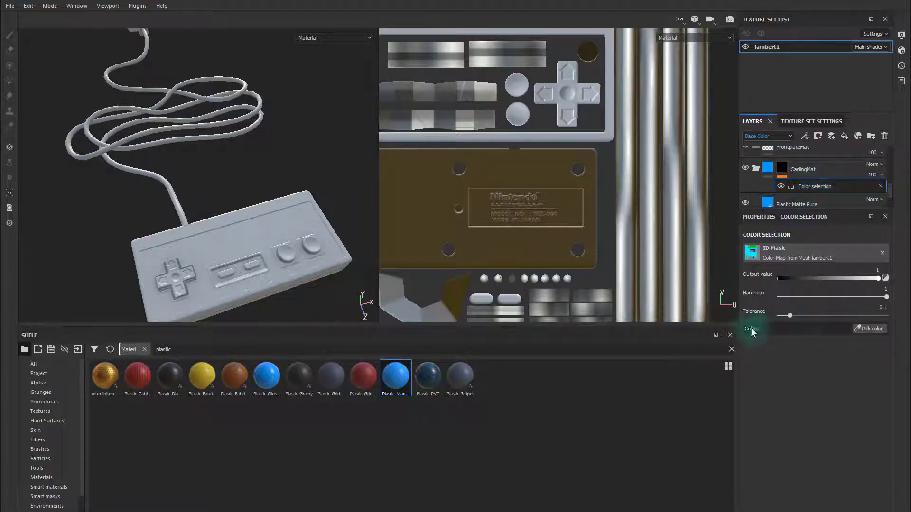
left_click(873, 328)
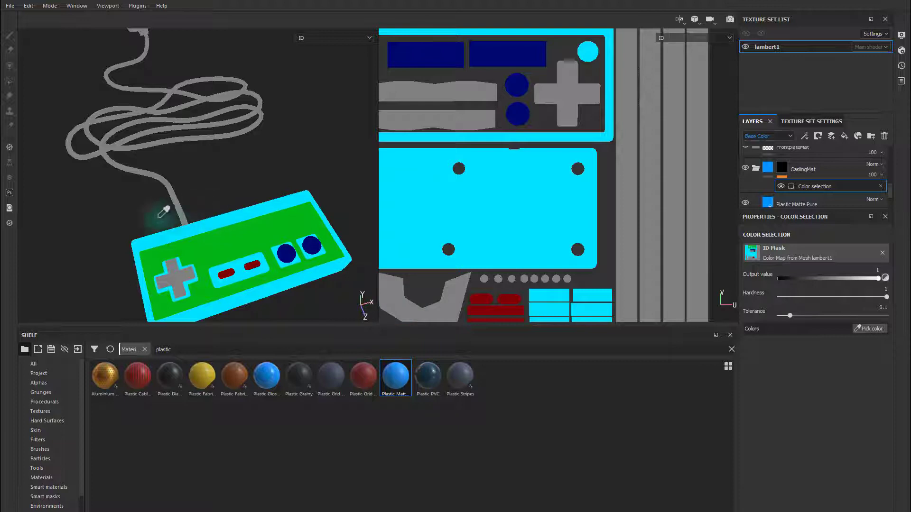
left_click(292, 273)
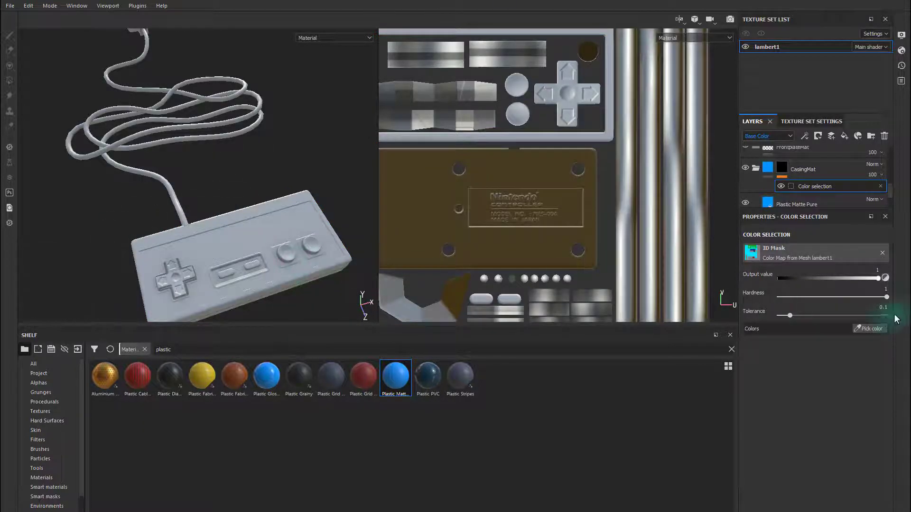
left_click(870, 328)
left_click(218, 221)
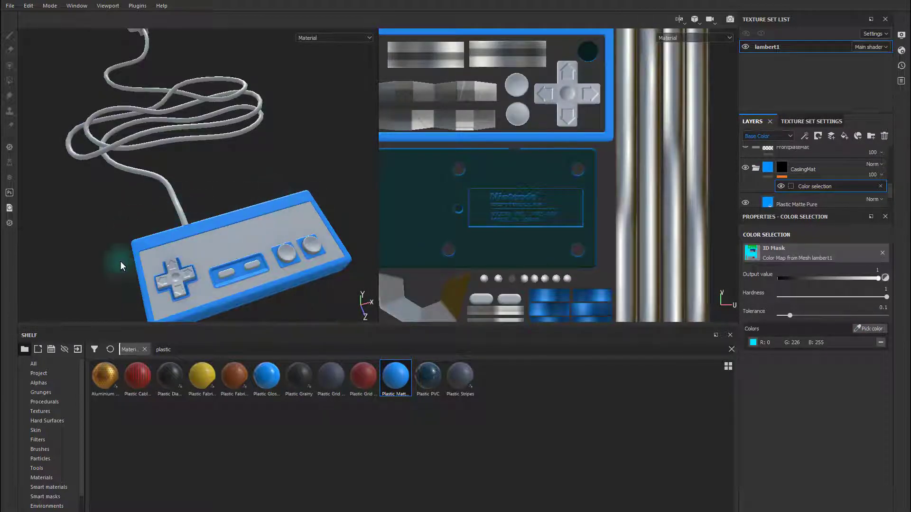
Change the base color of the Plastic Matte Pure layer in CasingMat to a sampled warm light grey and fine-tune its shade.
left_click_drag(266, 161, 233, 185, "alt")
right_click_drag(233, 185, 262, 191, "alt")
middle_click_drag(262, 191, 254, 112, "alt")
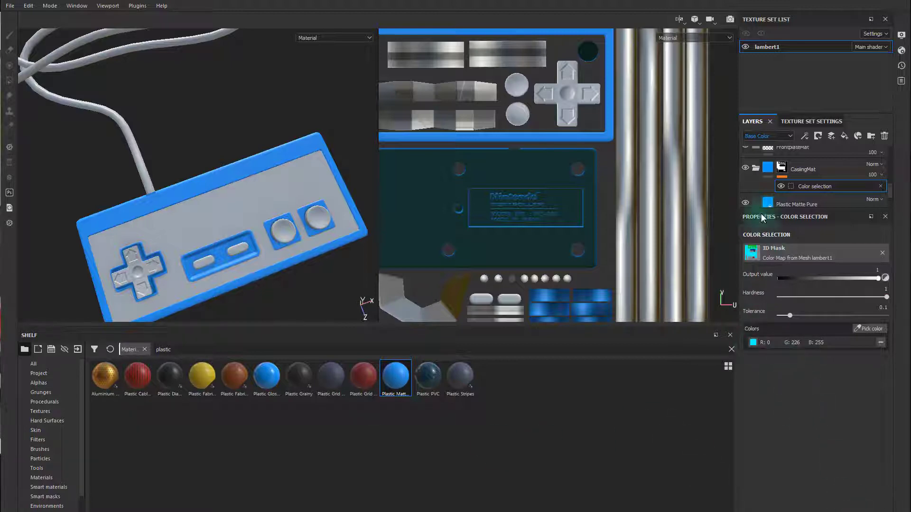
scroll(778, 200, "down", 3)
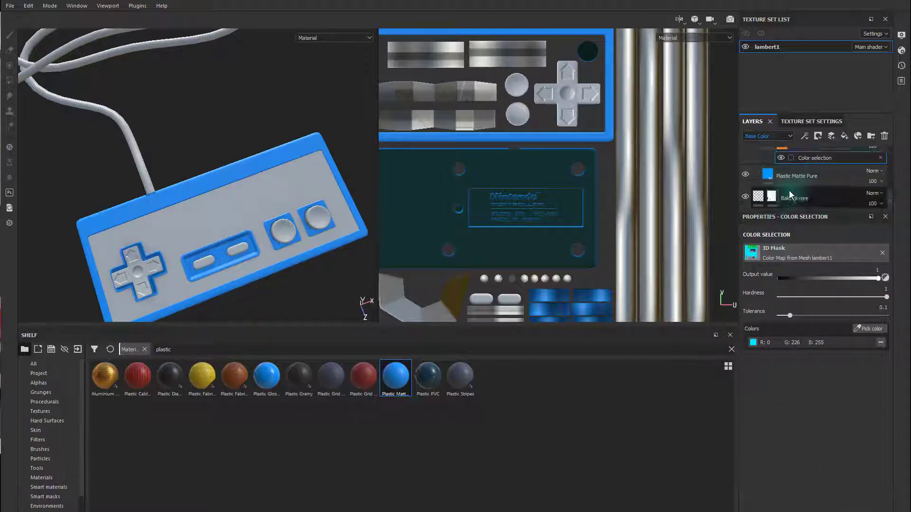
left_click(768, 170)
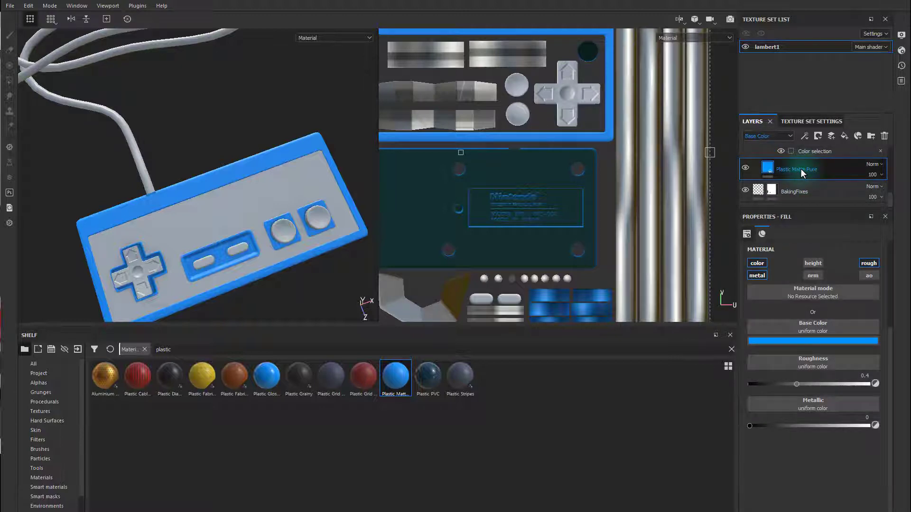
left_click(815, 340)
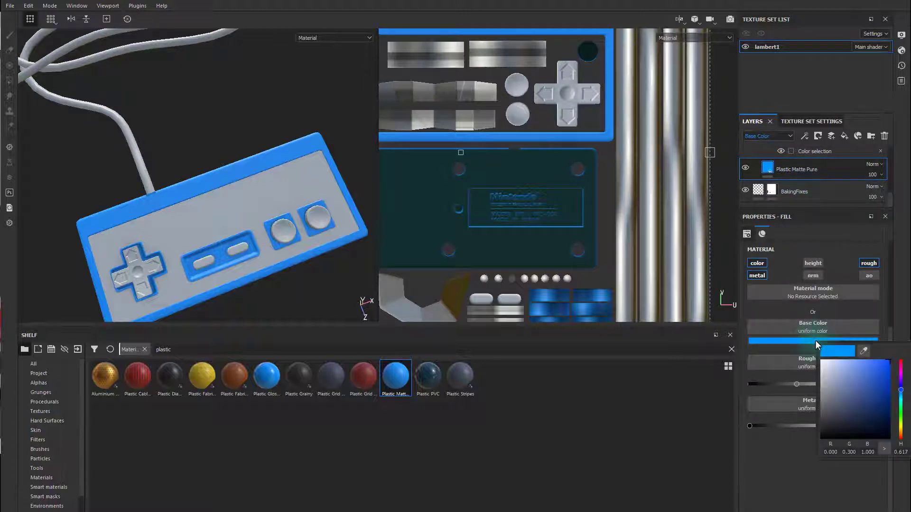
left_click(863, 352)
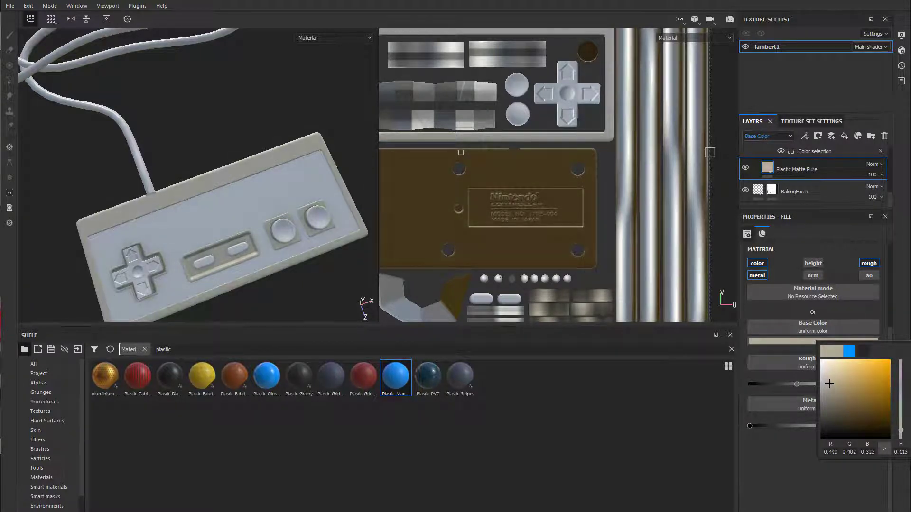
left_click_drag(829, 383, 829, 384)
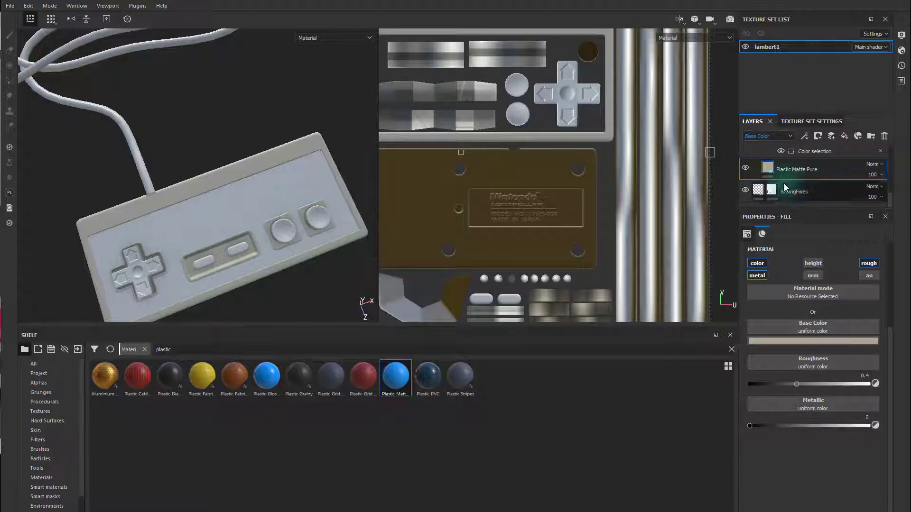
Collapse the CasingMat folder and place the Plastic Grainy material inside the FrontplateMat folder.
scroll(785, 186, "up", 3)
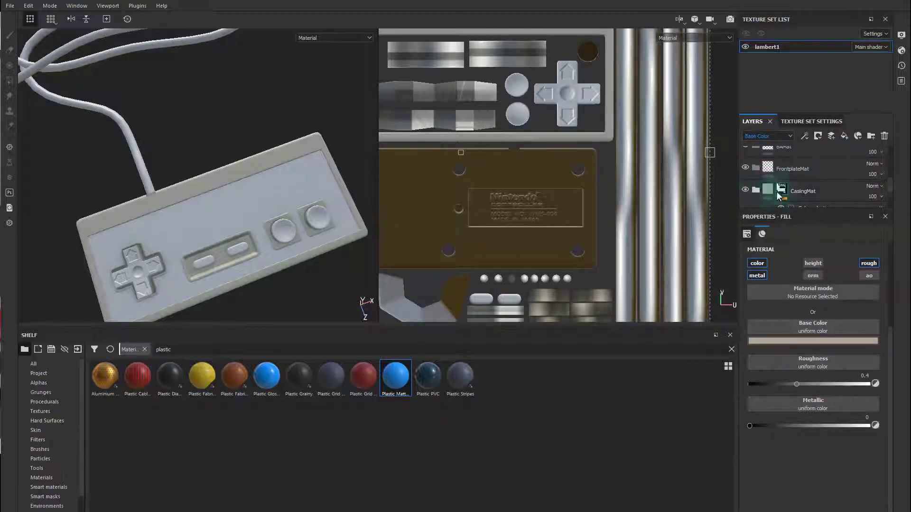
scroll(807, 194, "down", 2)
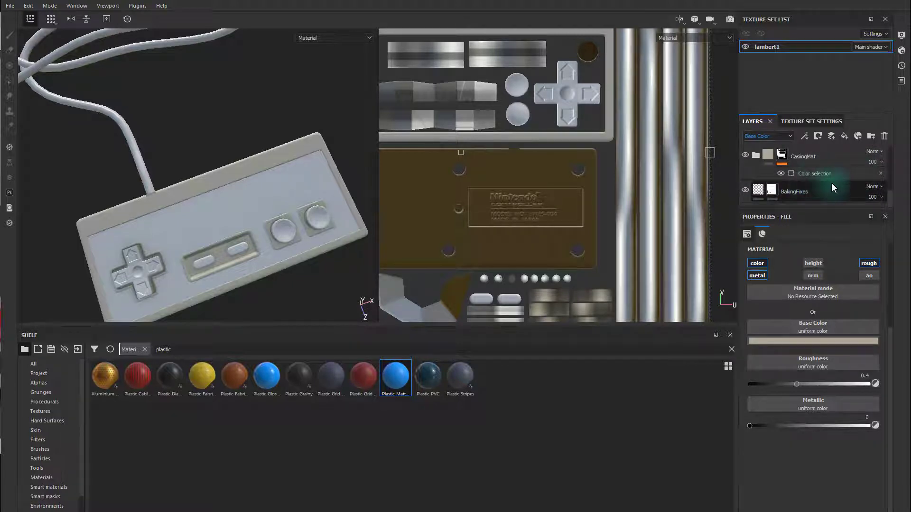
scroll(797, 182, "up", 1)
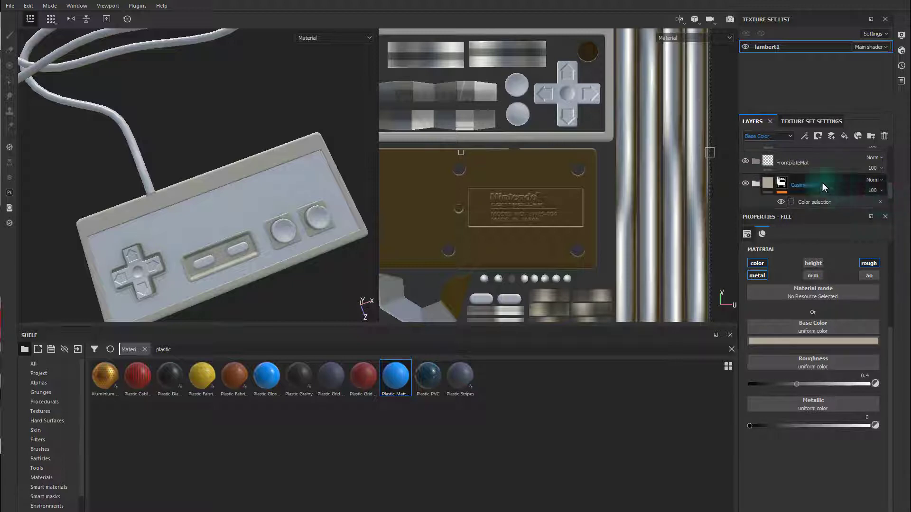
left_click(812, 164)
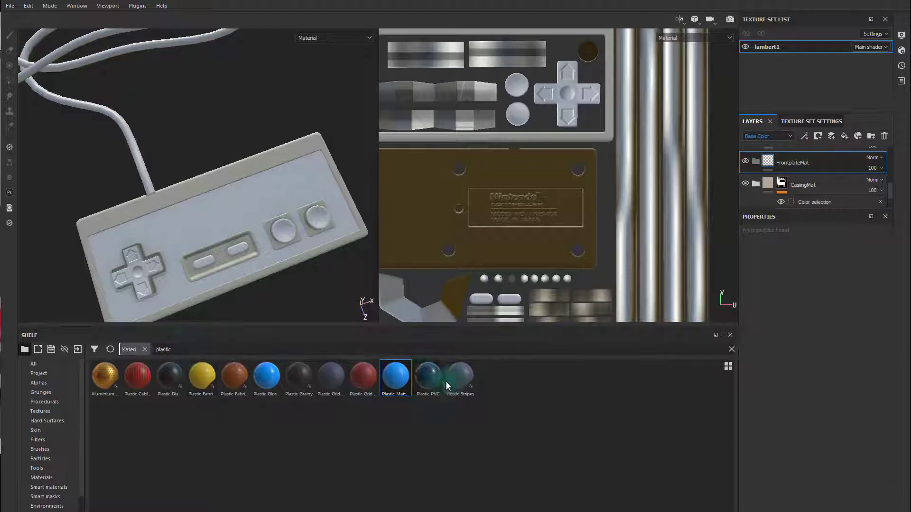
mouse_move(306, 386)
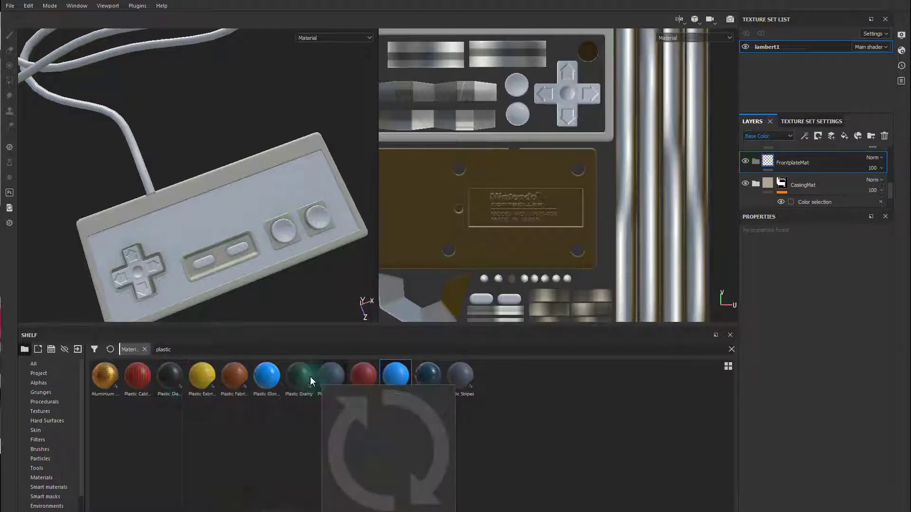
left_click_drag(293, 376, 795, 159)
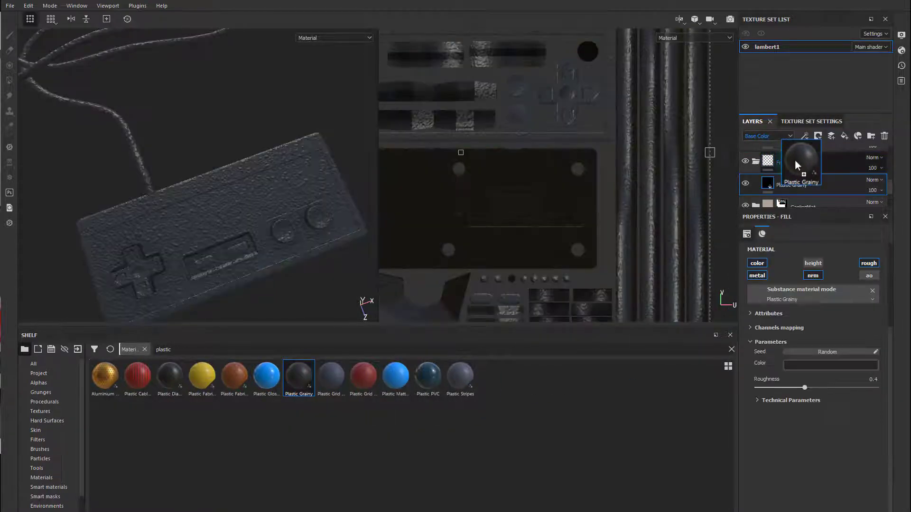
Add a black mask with a color selection to FrontplateMat and pick the front plate's green ID color (R 0, G 181, B 22).
right_click(824, 163)
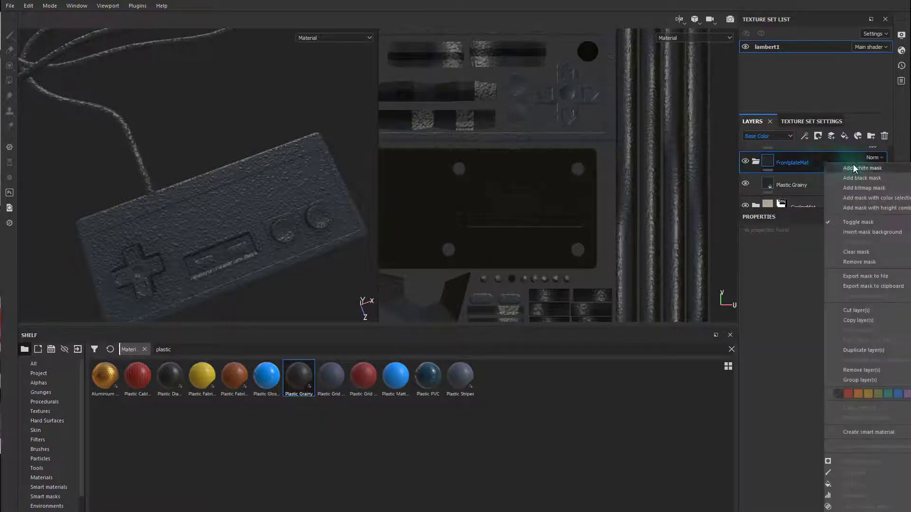
left_click(869, 178)
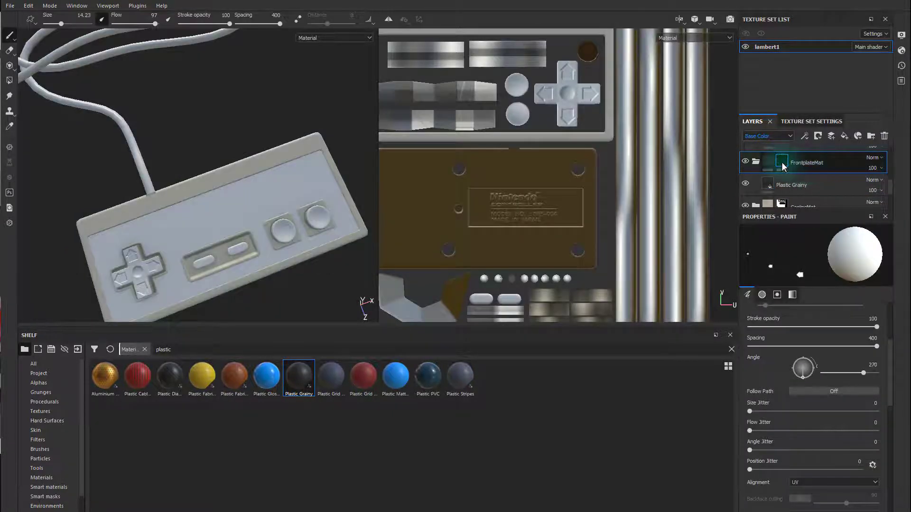
right_click(782, 161)
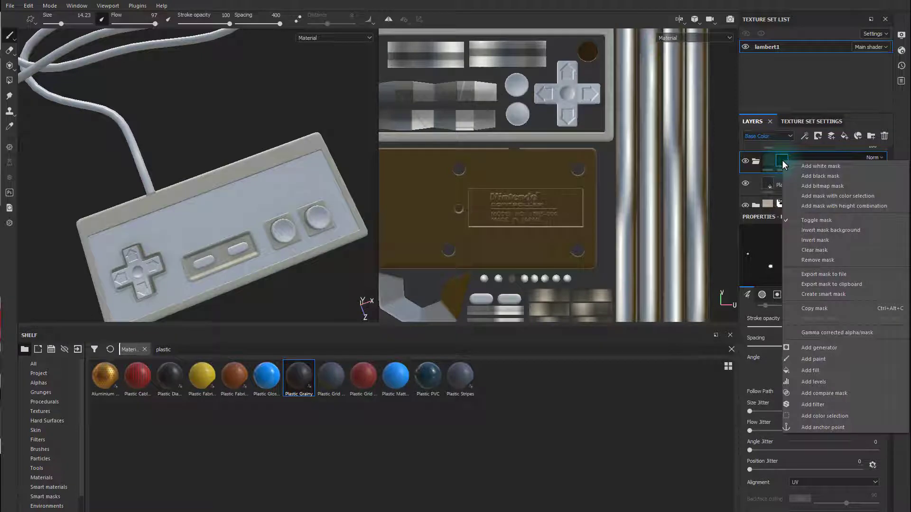
left_click(828, 417)
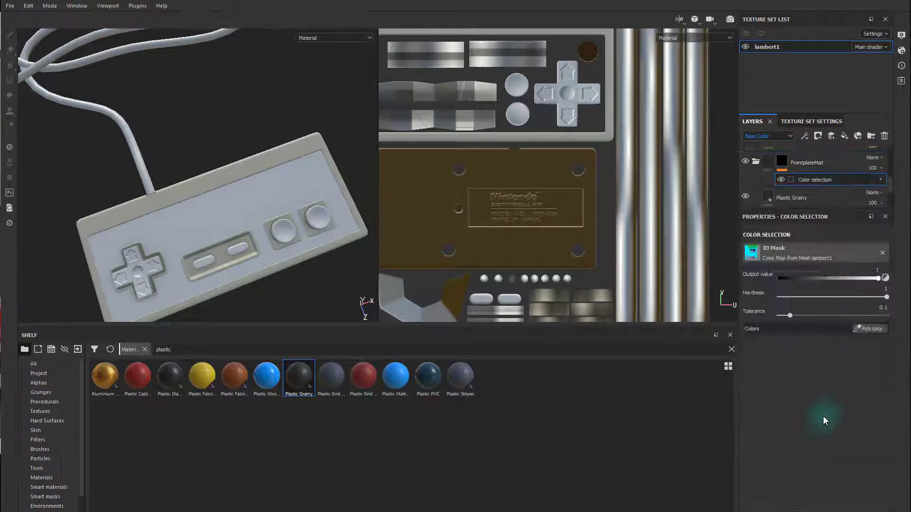
left_click(868, 328)
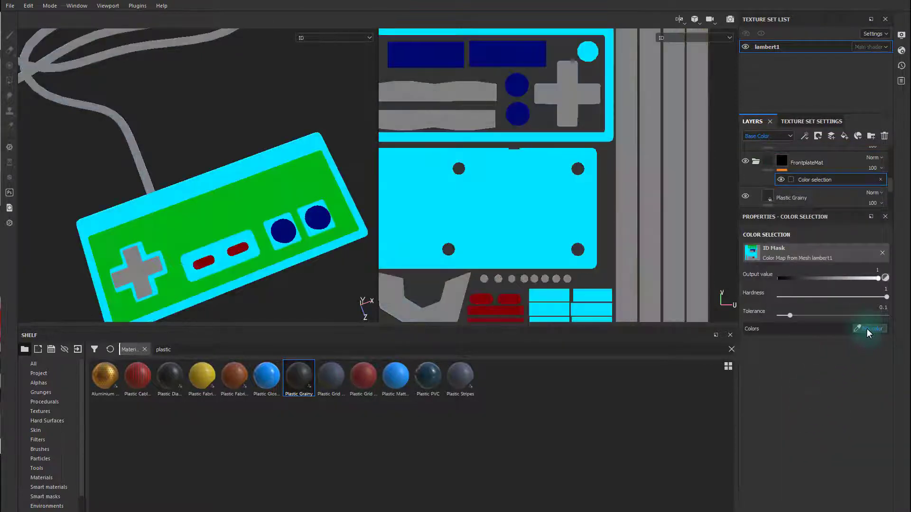
left_click(236, 191)
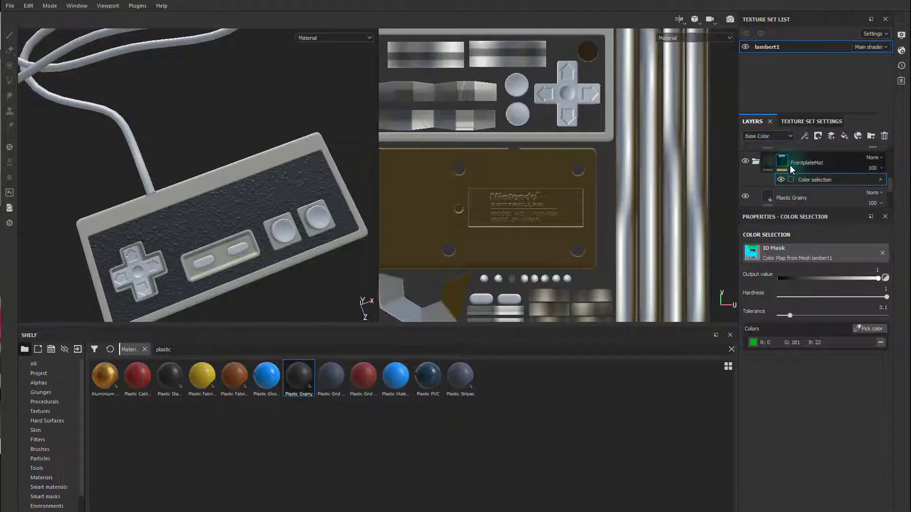
Set the UV scale of the Plastic Grainy fill in FrontplateMat to 6.33 and check the grain on the front plate.
left_click(768, 195)
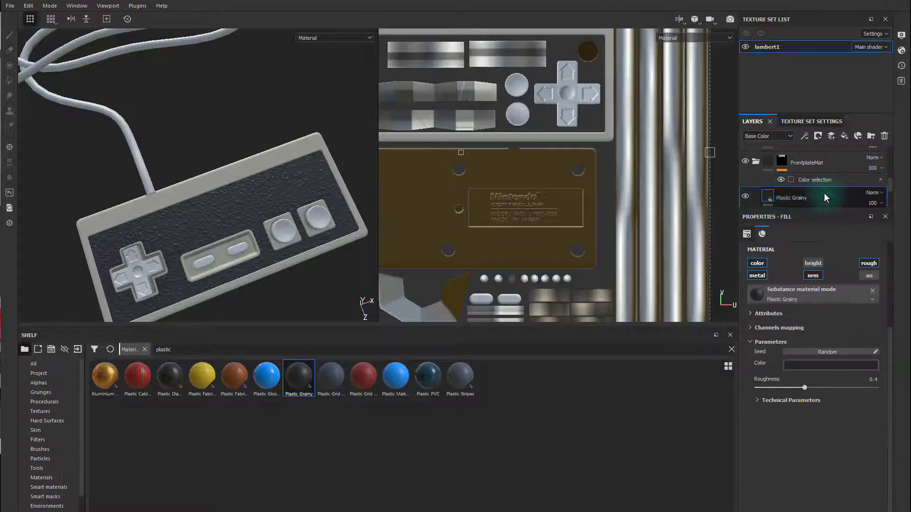
scroll(824, 189, "down", 1)
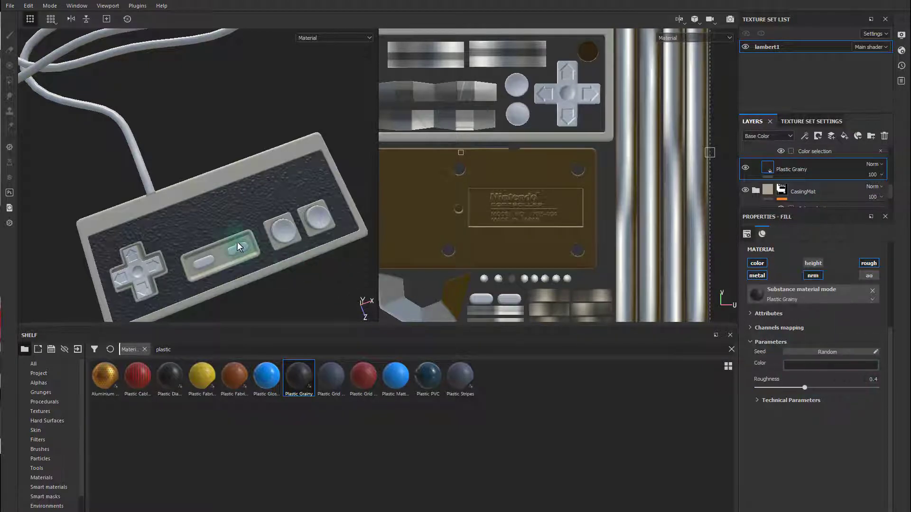
scroll(238, 243, "up", 2)
scroll(238, 243, "up", 2)
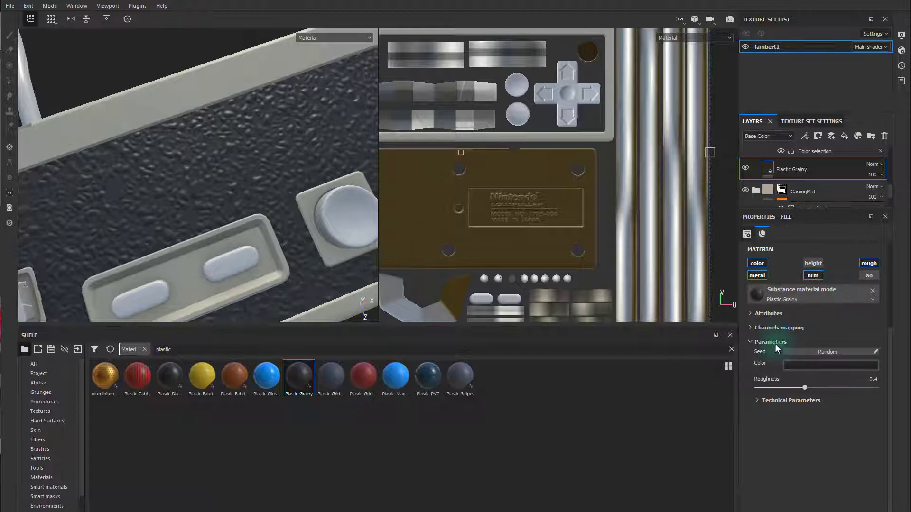
scroll(777, 343, "up", 3)
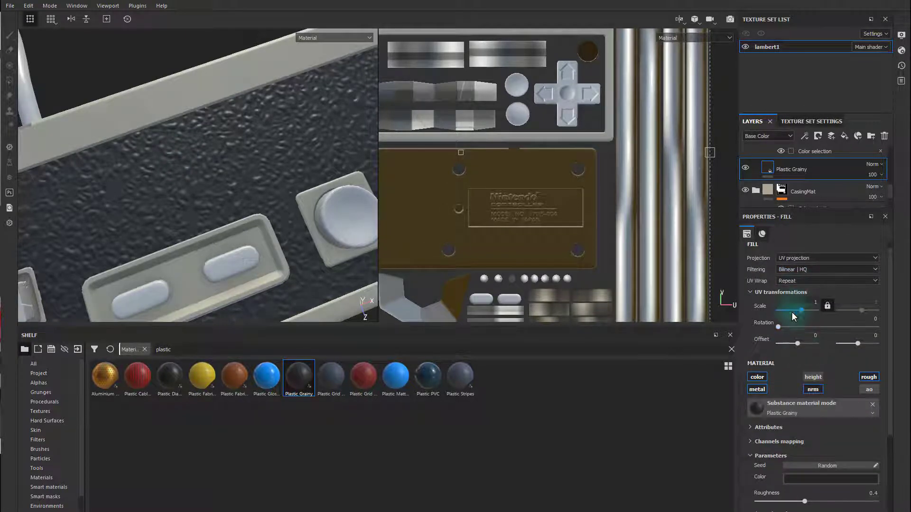
left_click_drag(800, 308, 803, 309)
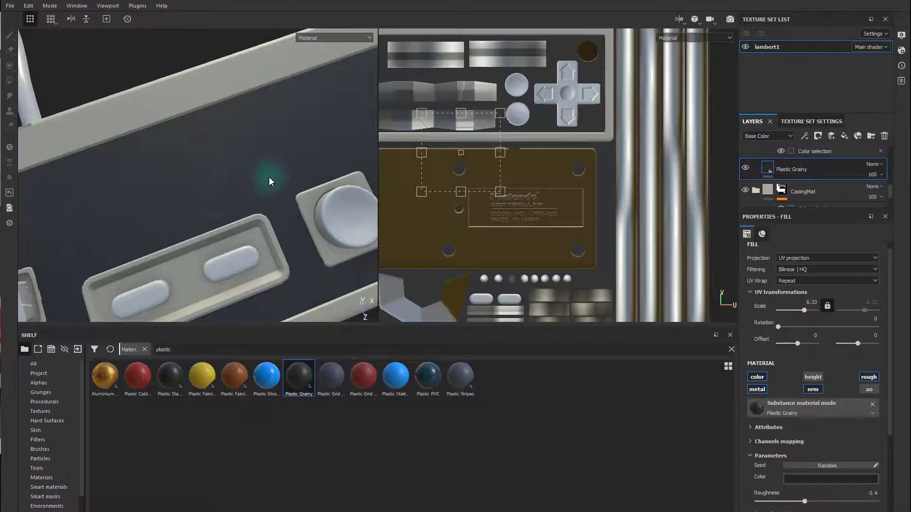
mouse_move(269, 179)
right_mouse_down("shift")
mouse_move(172, 168)
mouse_move(192, 176)
right_mouse_up("shift")
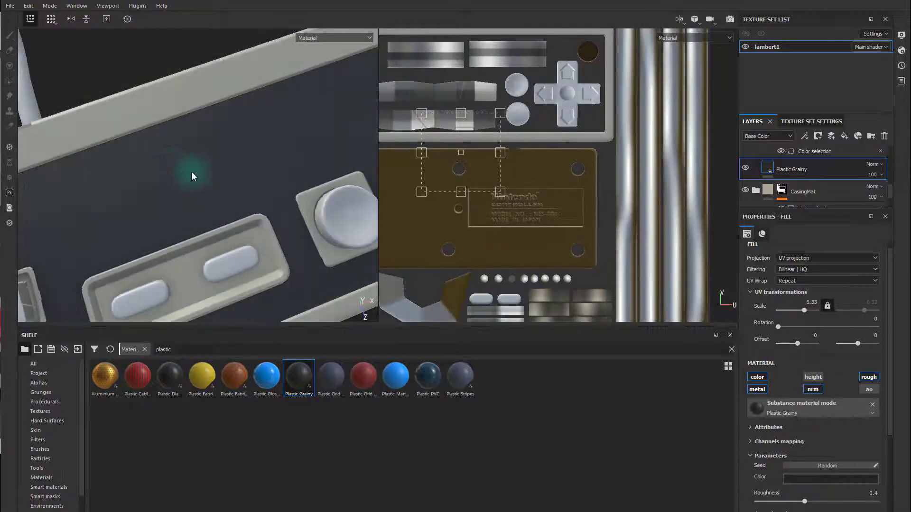
left_click_drag(193, 175, 228, 194, "alt")
right_click_drag(228, 194, 242, 213, "alt")
middle_click_drag(267, 214, 195, 200, "alt")
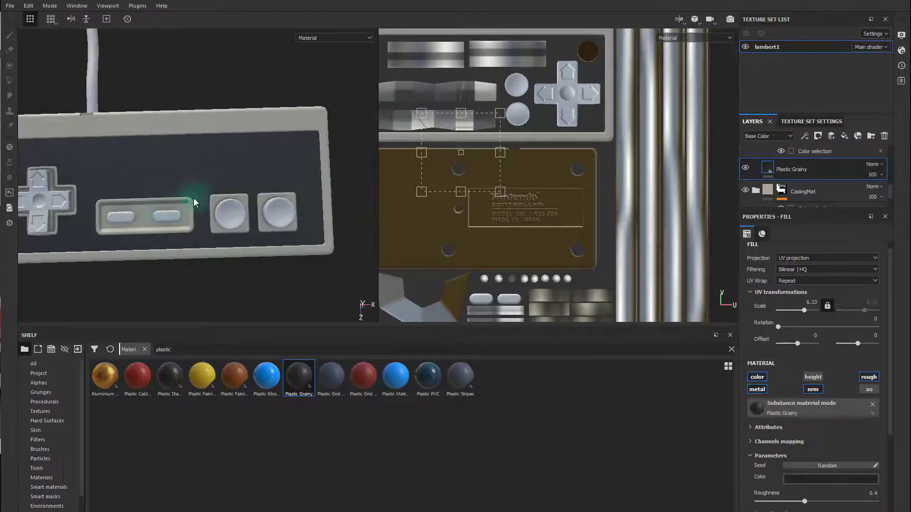
Set the UV scale of the front plate's Plastic Grainy fill to 13.15 and check the finer grain under rotated lighting.
right_click_drag(192, 182, 223, 180, "shift")
left_click_drag(223, 179, 270, 183, "alt")
right_click_drag(270, 182, 321, 203, "alt")
left_click(804, 311)
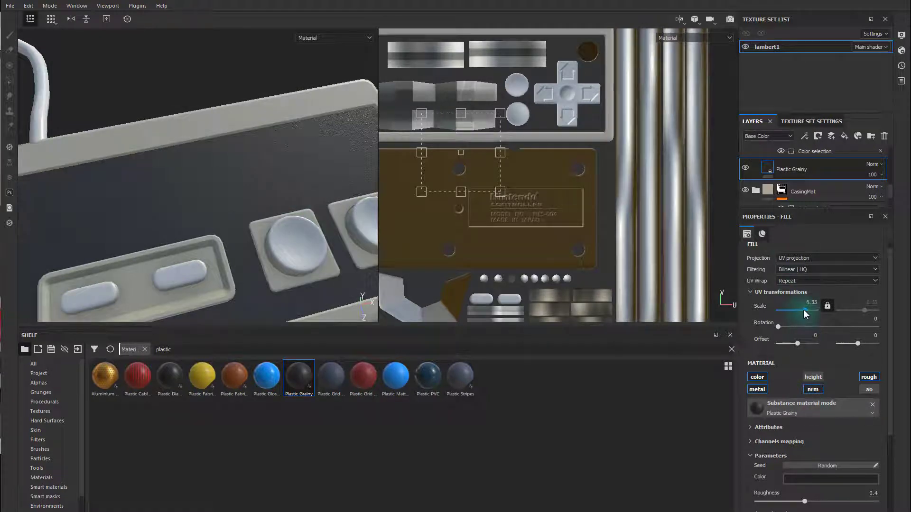
left_click_drag(804, 310, 805, 309)
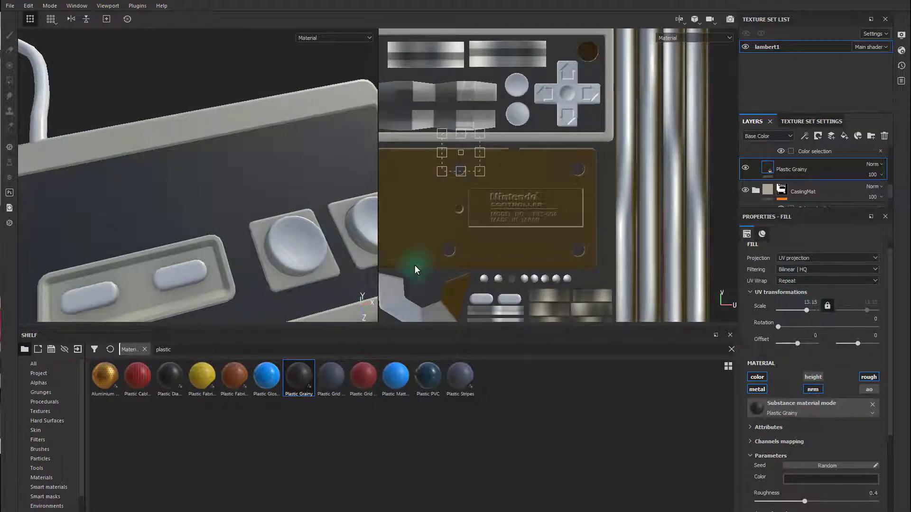
left_click_drag(283, 202, 265, 226, "alt")
right_click_drag(241, 209, 298, 209, "shift")
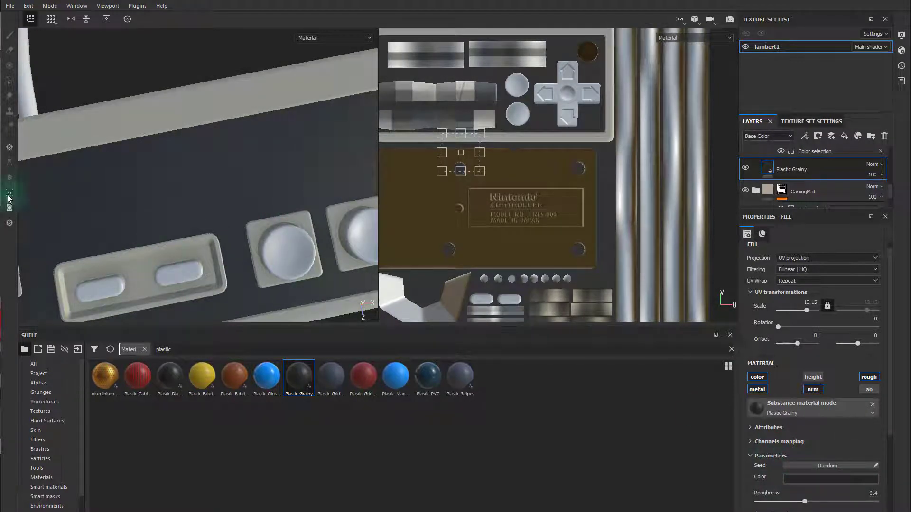
Change the color parameter of the front plate's Plastic Grainy material to a sampled dark bluish grey and check it on the model.
left_click(816, 479)
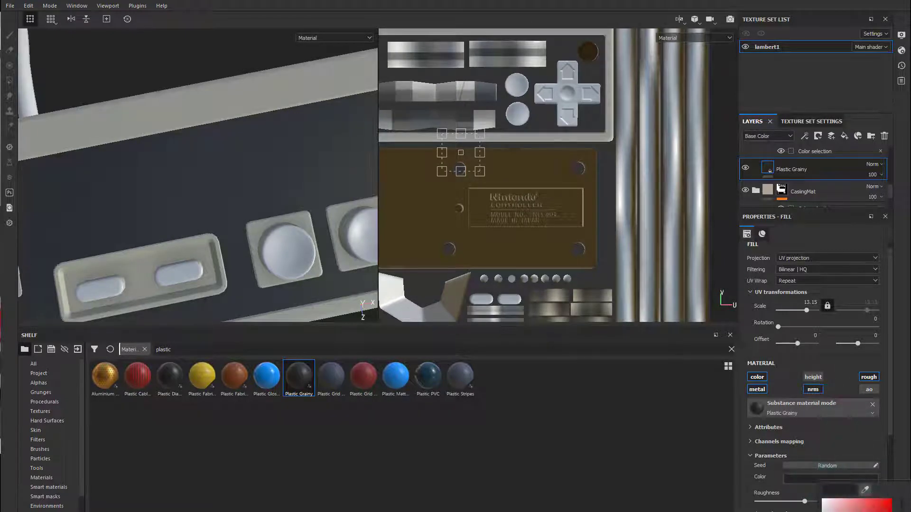
left_click(866, 491)
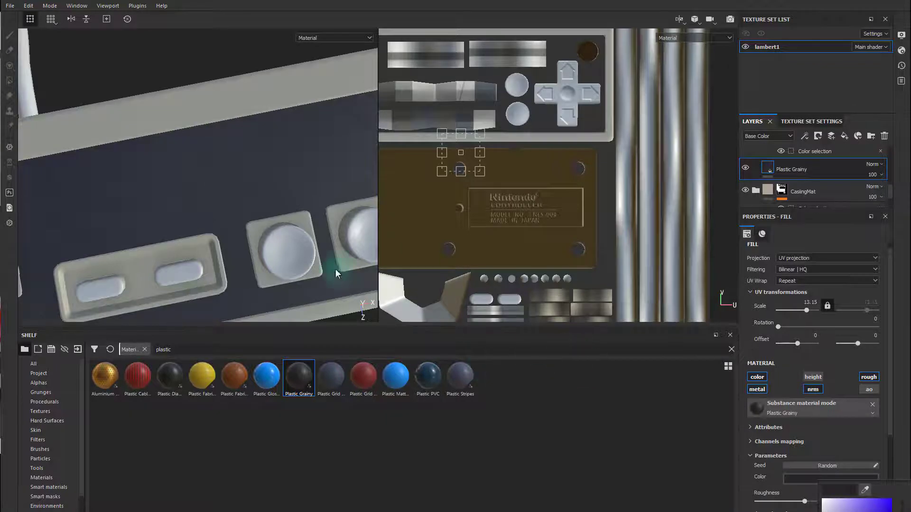
mouse_move(195, 183)
left_mouse_down("alt")
mouse_move(239, 192)
mouse_move(197, 176)
left_mouse_up("alt")
right_click_drag(197, 175, 172, 183, "alt")
middle_click_drag(172, 183, 241, 213, "alt")
right_click_drag(187, 210, 211, 214, "alt")
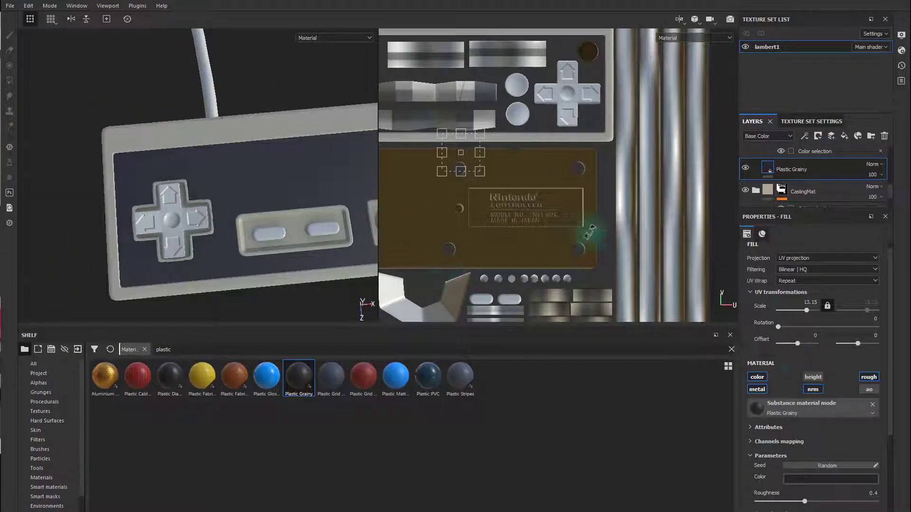
left_click(813, 389)
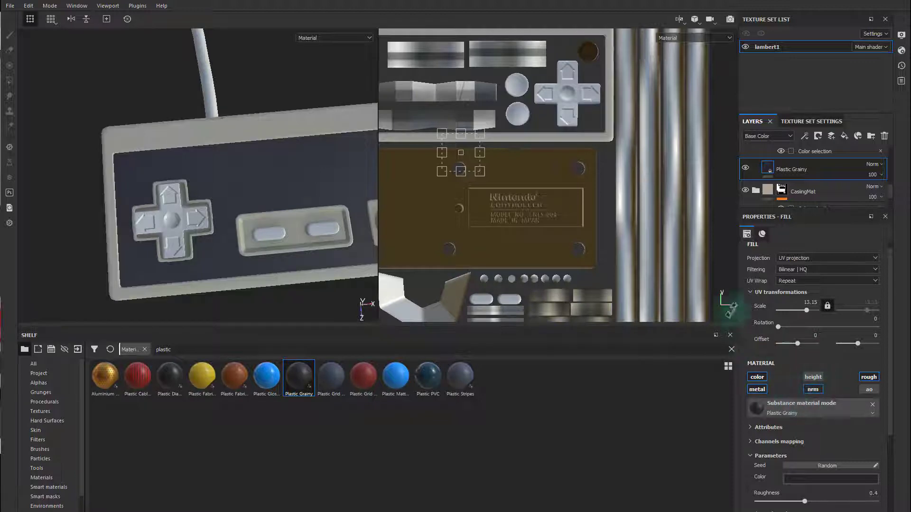
Collapse the FrontplateMat folder in the layer stack.
scroll(772, 267, "up", 1)
scroll(768, 189, "up", 3)
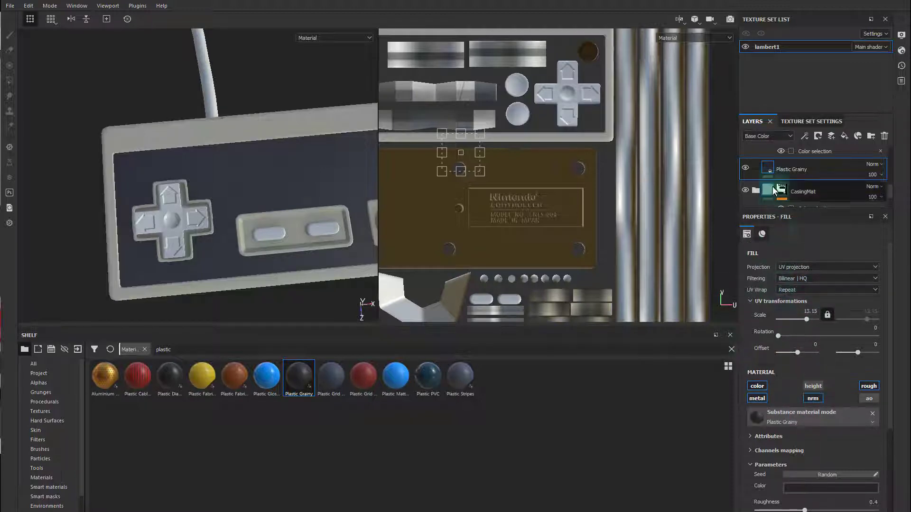
left_click(759, 191)
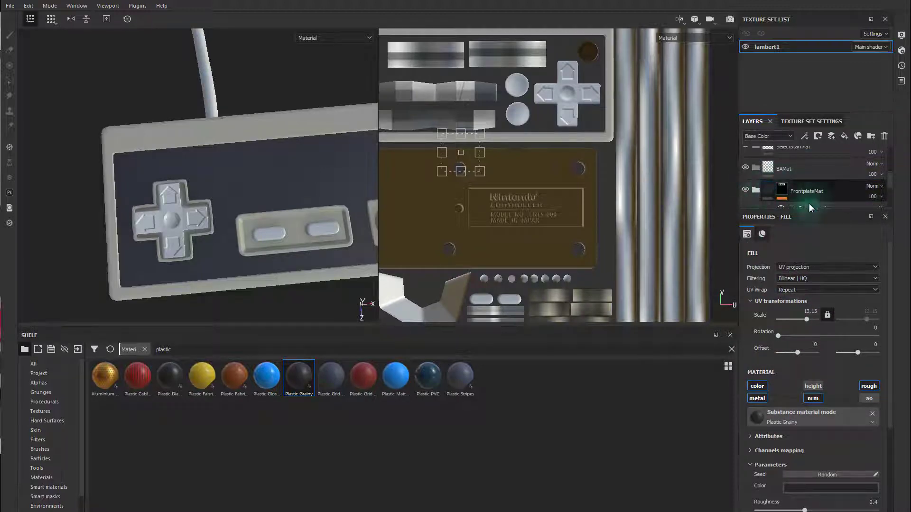
scroll(835, 197, "down", 4)
scroll(835, 197, "up", 3)
scroll(796, 172, "up", 2)
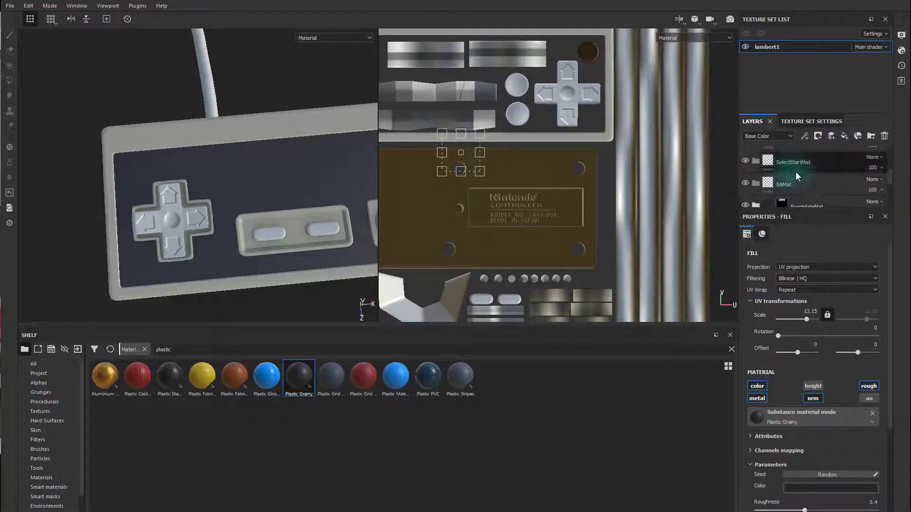
Add the Plastic Glossy Pure material to the BAMat folder and set its base color to a sampled red.
left_click(759, 186)
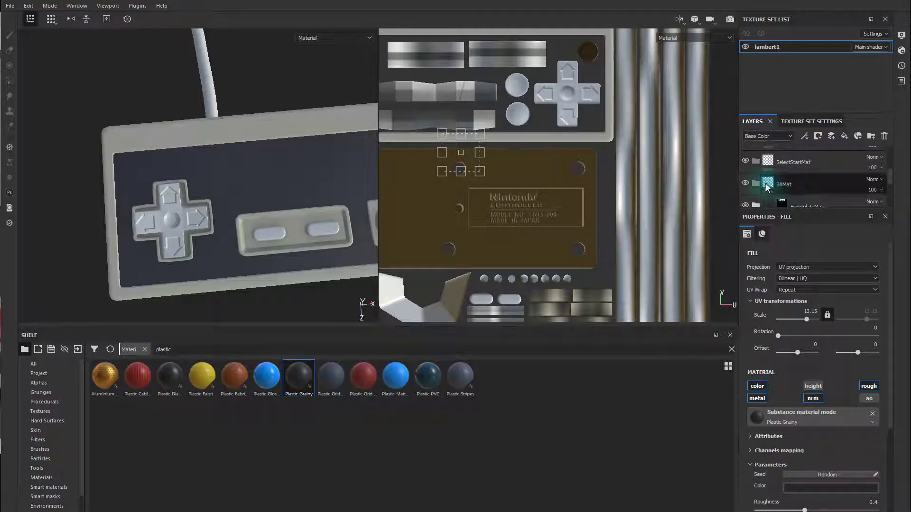
scroll(804, 182, "down", 2)
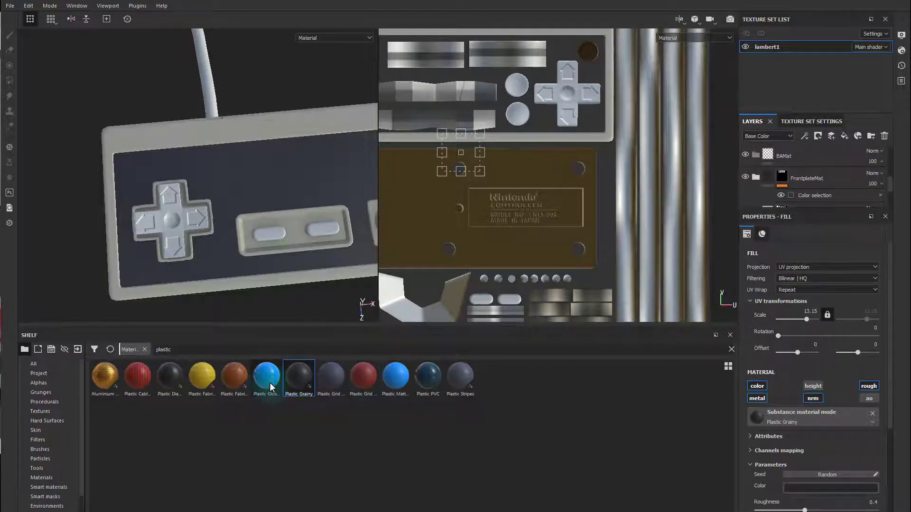
mouse_move(269, 383)
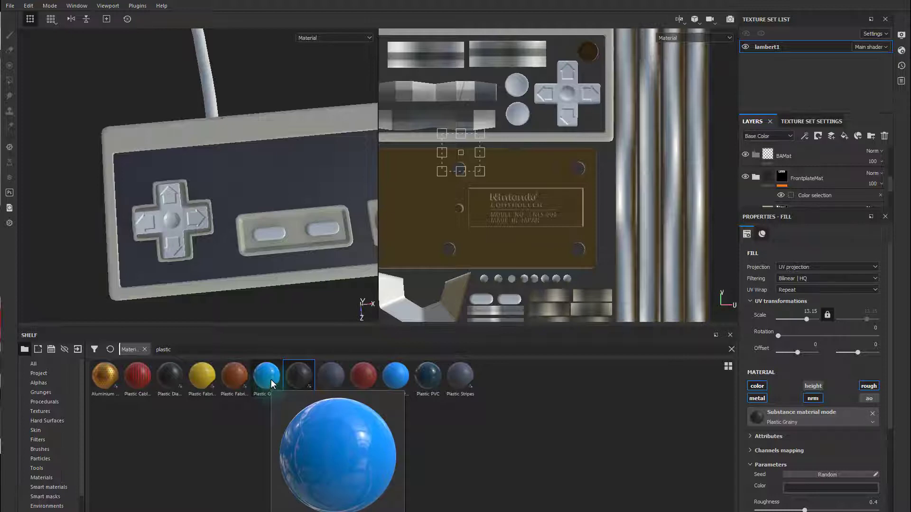
left_click_drag(271, 380, 805, 196)
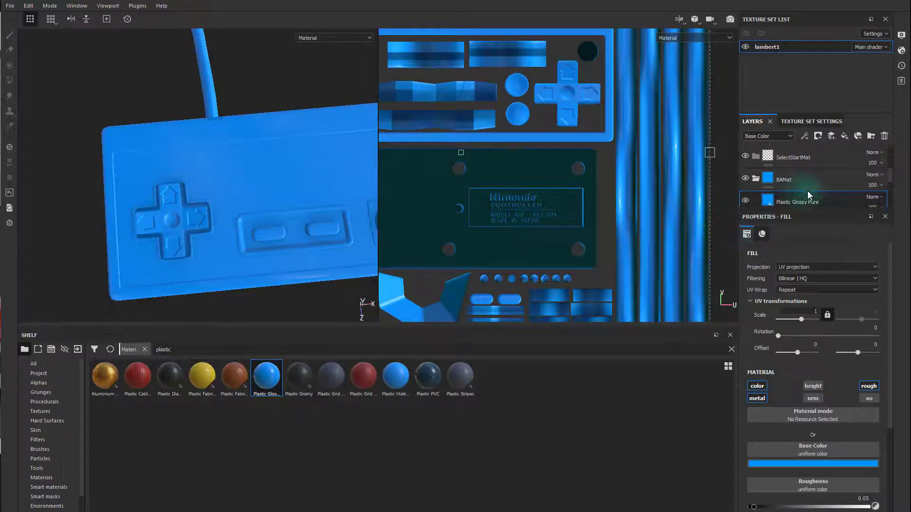
left_click(829, 463)
left_click_drag(880, 476, 2, 317)
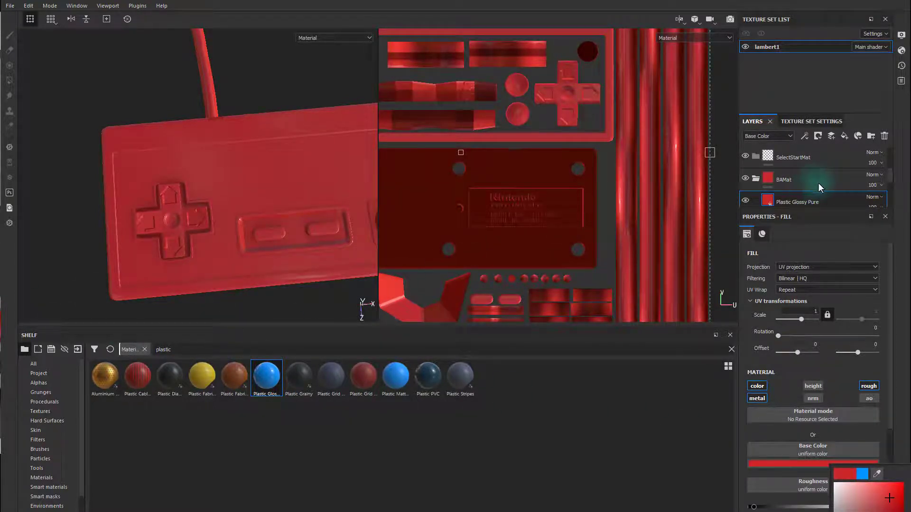
Add a black mask with a color selection effect to the BAMat folder.
right_click(834, 177)
left_click(873, 193)
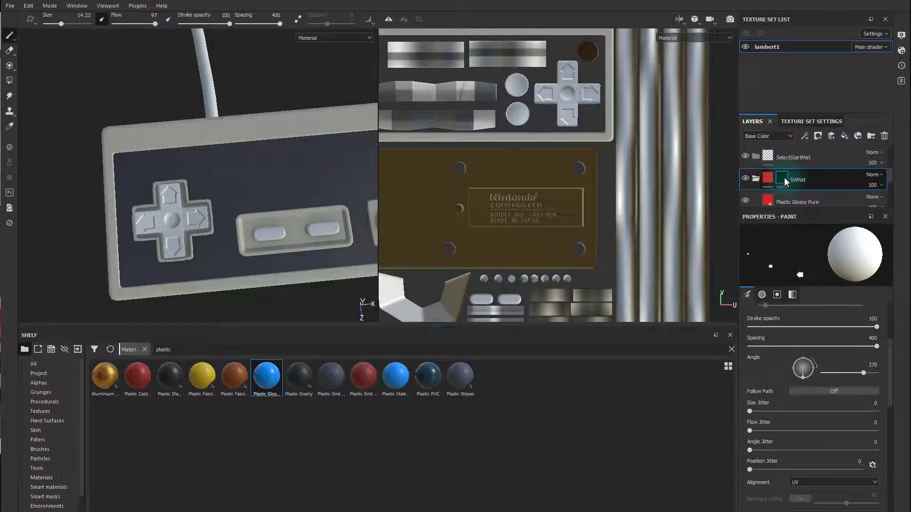
right_click(787, 178)
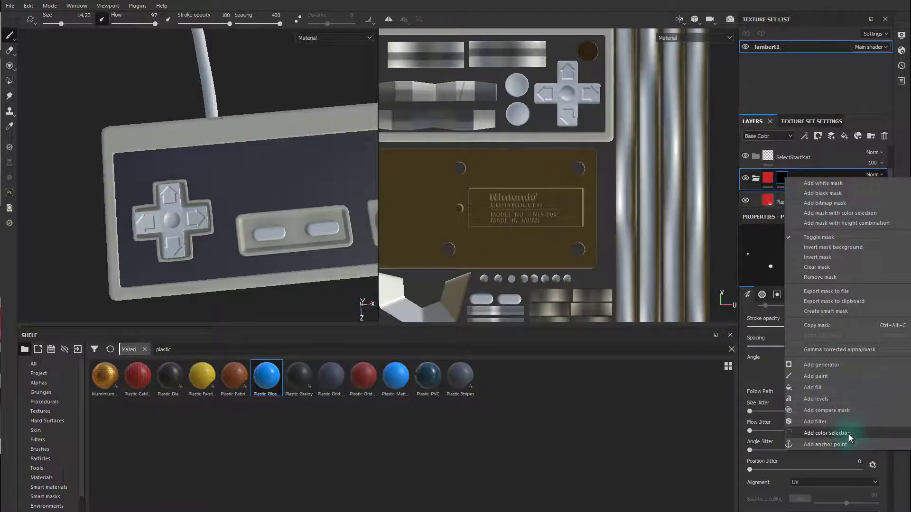
left_click(836, 433)
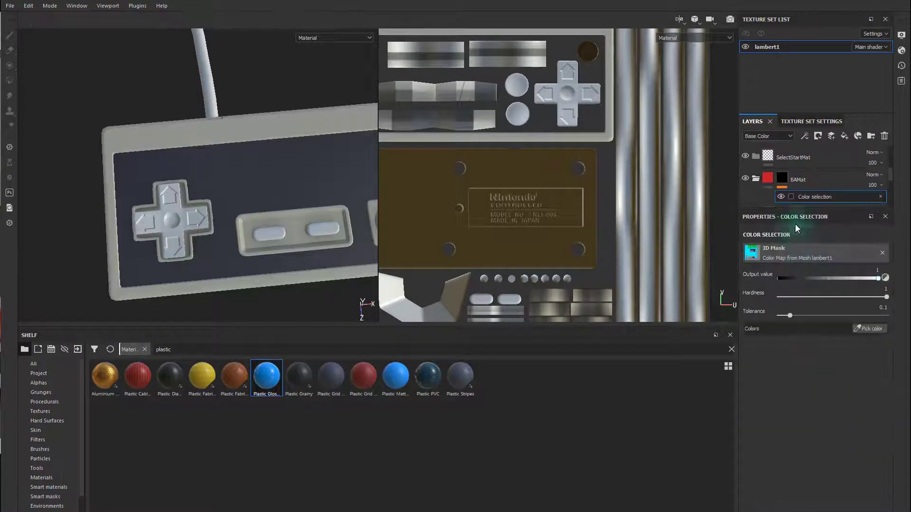
Pick the dark blue ID color of the A and B buttons for BAMat's color selection.
left_click(881, 329)
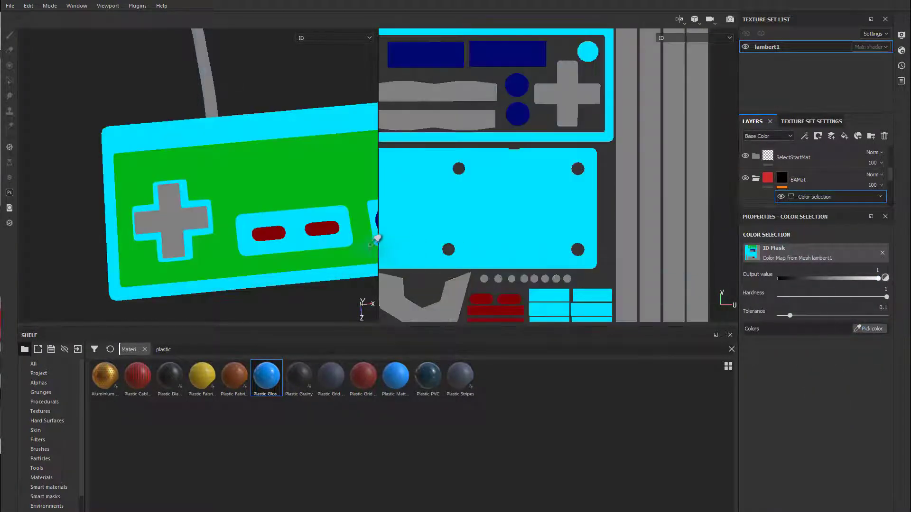
left_click(307, 193)
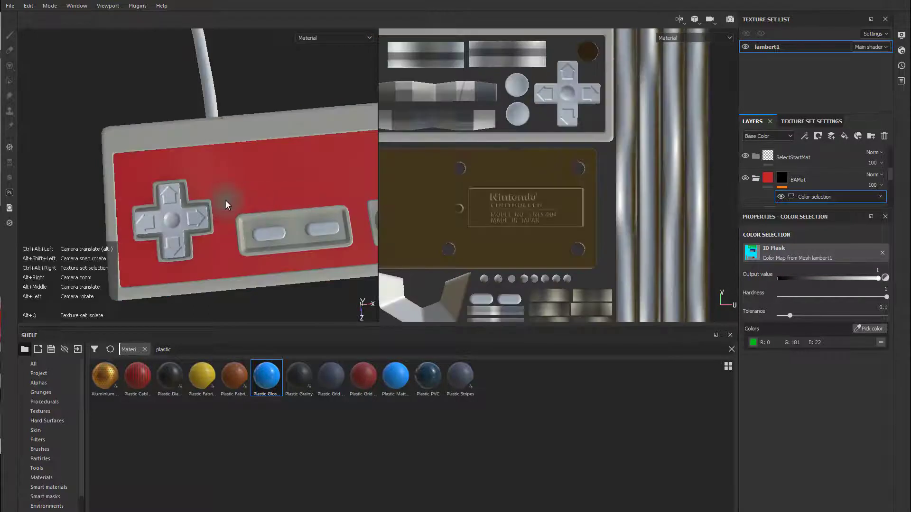
left_click_drag(335, 308, 297, 95, "alt")
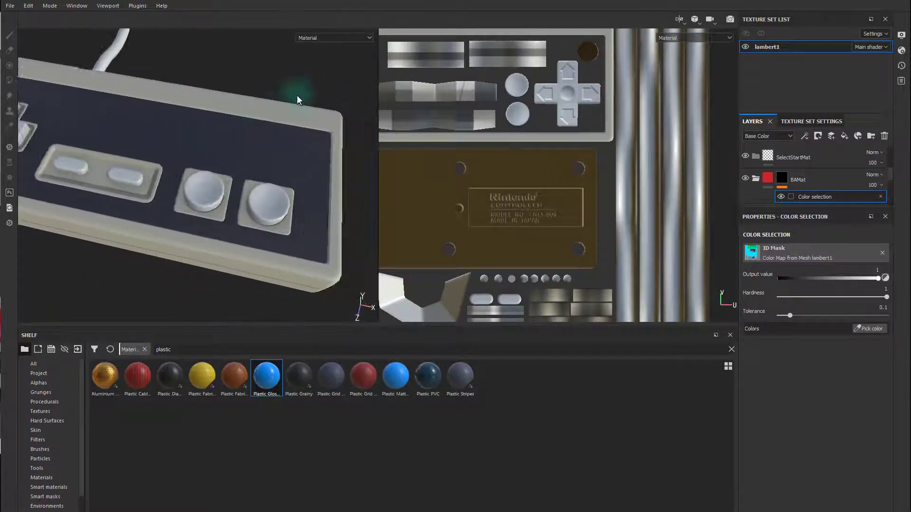
left_click(875, 329)
left_click(268, 197)
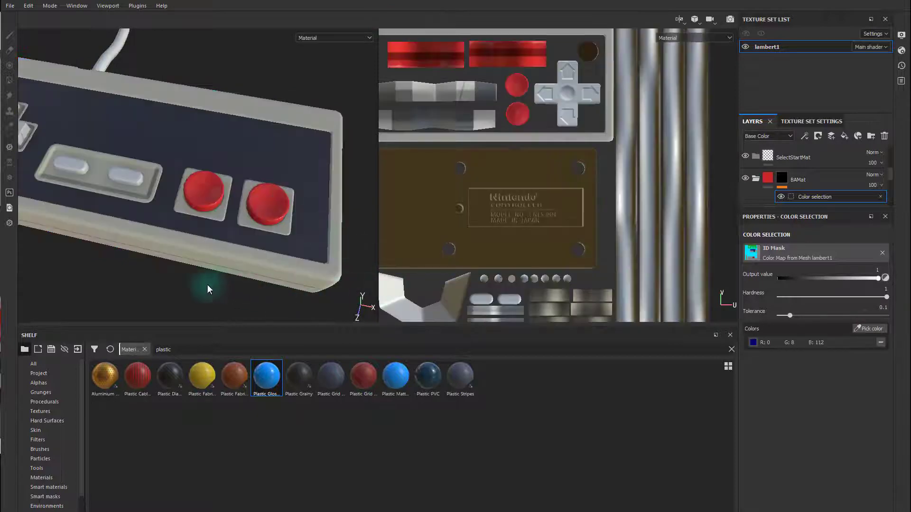
Examine the gloss of the red A and B buttons up close and under rotated lighting.
left_click_drag(207, 284, 242, 305, "alt")
right_click_drag(242, 305, 303, 250, "alt")
middle_click_drag(302, 250, 169, 261, "alt")
right_click_drag(169, 261, 261, 262, "alt")
middle_click_drag(261, 262, 399, 263, "alt")
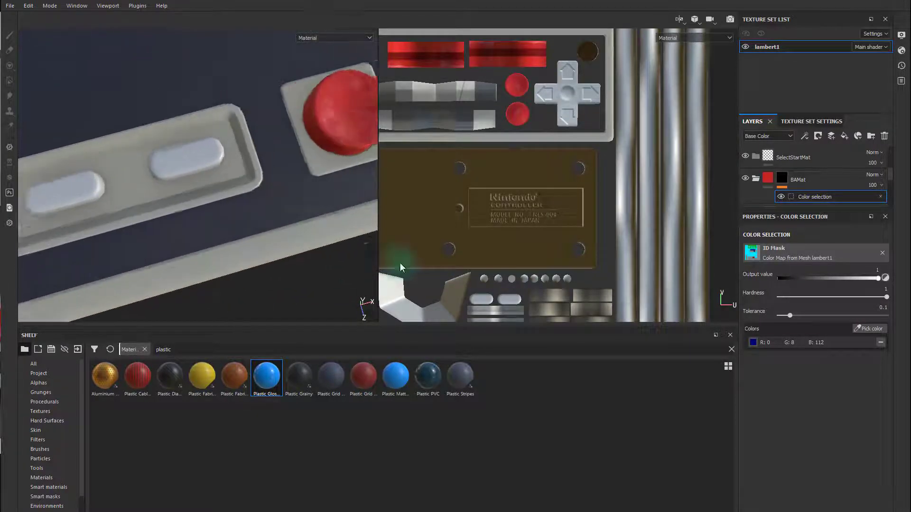
middle_click_drag(285, 235, 181, 258, "alt")
right_click_drag(180, 258, 285, 240, "alt")
mouse_move(313, 153)
right_mouse_down("shift")
mouse_move(210, 152)
mouse_move(256, 155)
right_mouse_up("shift")
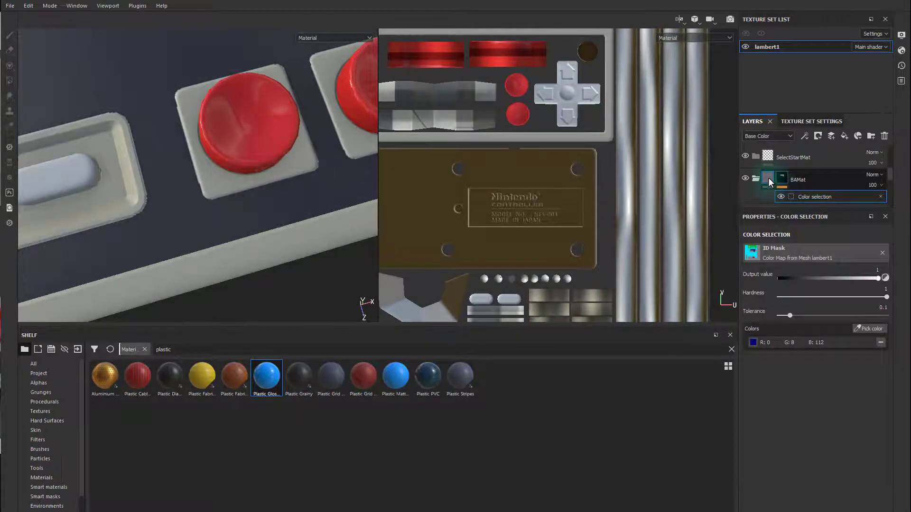
Set the roughness of BAMat's Plastic Glossy Pure fill to 0.2062 and check the buttons on the model.
left_click(768, 178)
left_click(771, 201)
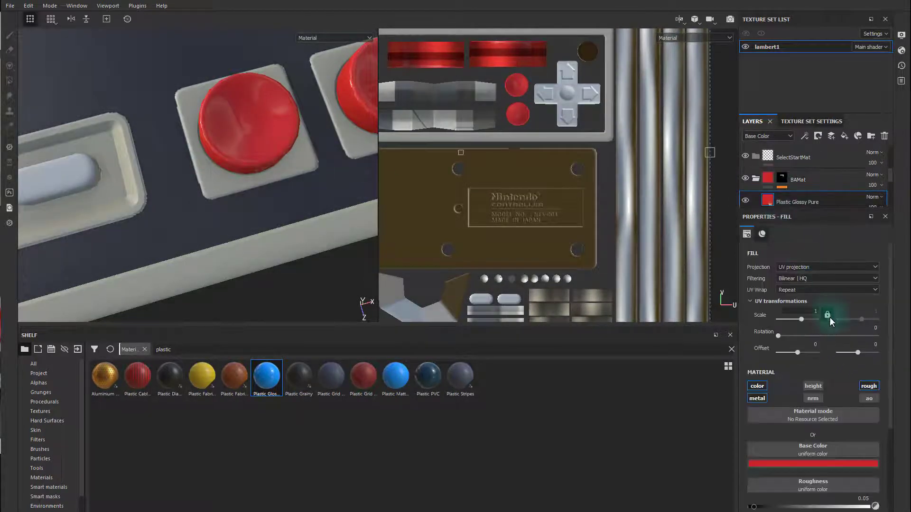
scroll(812, 374, "down", 2)
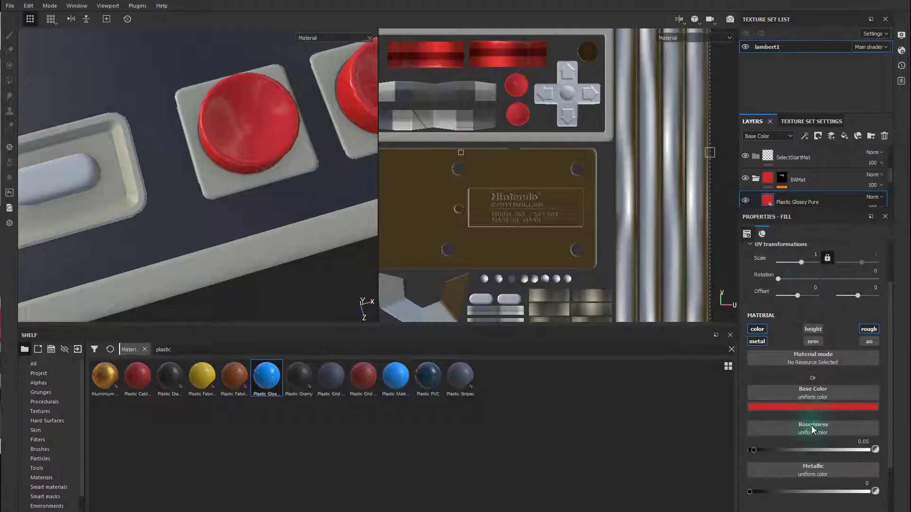
mouse_move(759, 451)
left_mouse_down()
mouse_move(802, 445)
mouse_move(770, 446)
left_mouse_up()
left_click_drag(287, 261, 307, 222, "alt")
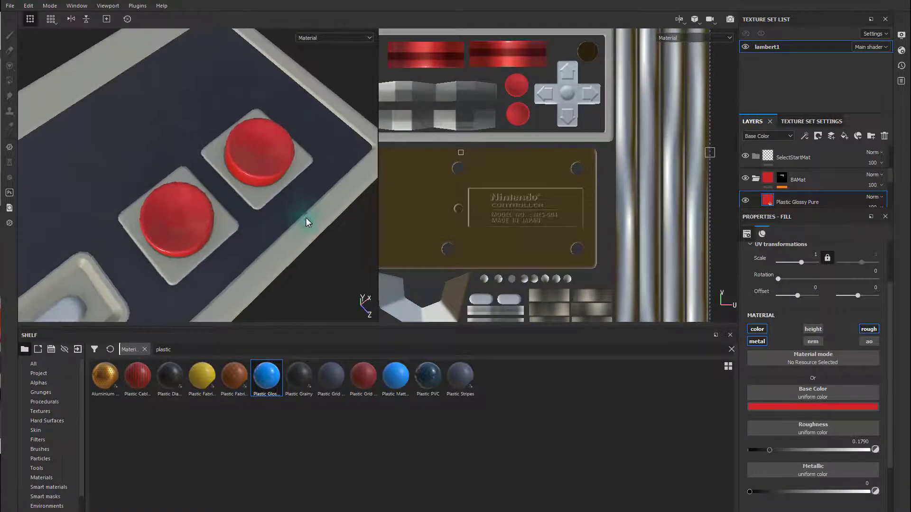
left_click_drag(767, 451, 772, 452)
left_click_drag(267, 201, 317, 211, "alt")
right_click_drag(318, 211, 232, 230, "alt")
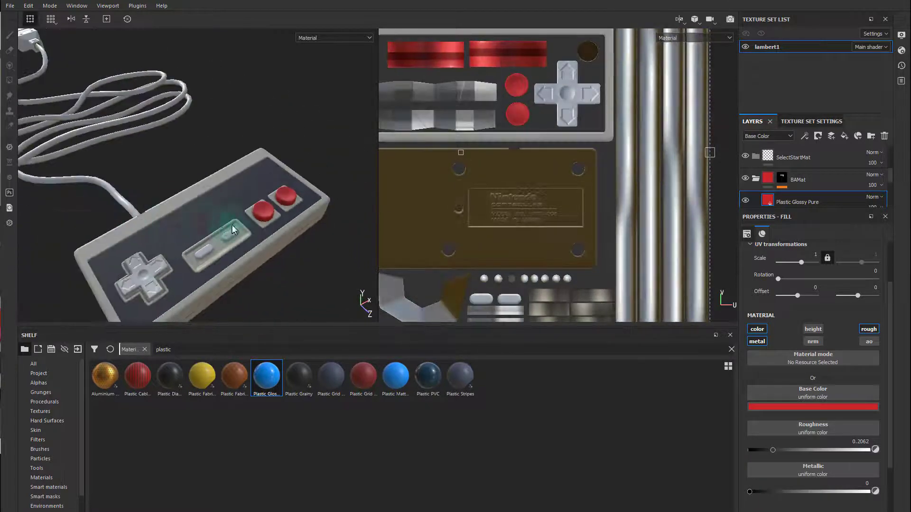
Examine the D-pad and the edges where its casing recess meets the front plate.
left_click_drag(232, 229, 167, 250, "alt")
middle_click_drag(137, 228, 166, 203, "alt")
right_click_drag(166, 203, 332, 270, "alt")
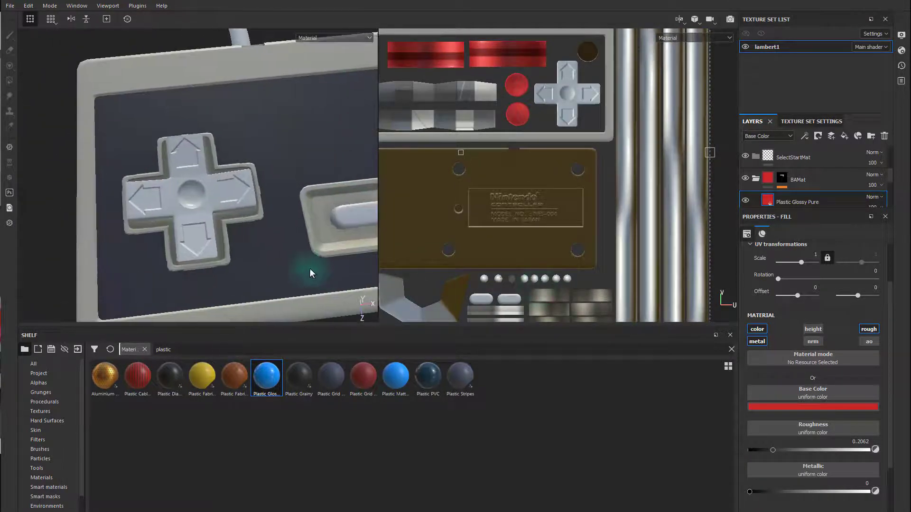
left_click_drag(328, 263, 216, 260, "alt")
right_click_drag(216, 260, 247, 206, "alt")
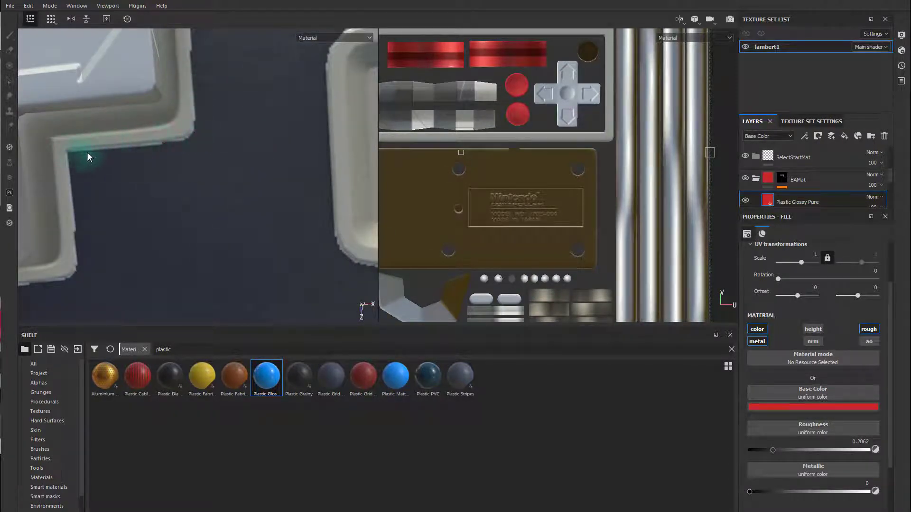
middle_click_drag(92, 270, 266, 205, "alt")
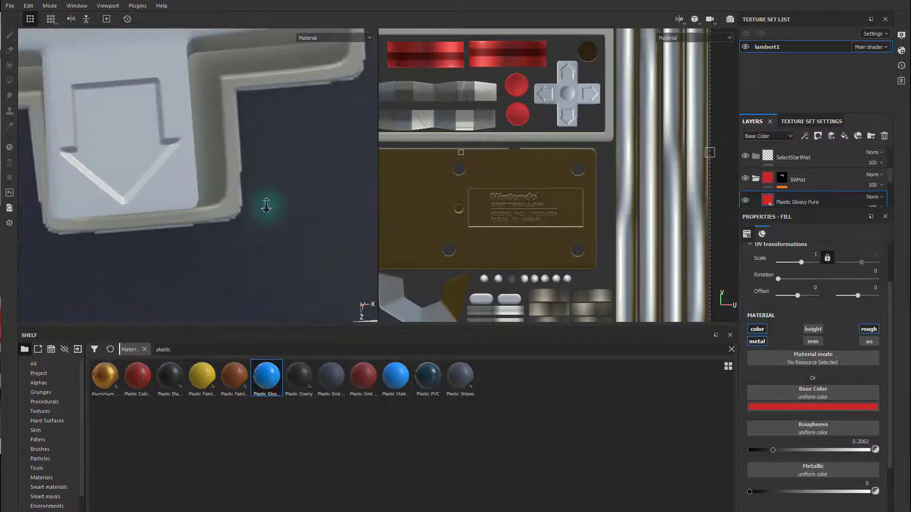
right_click_drag(267, 205, 146, 208, "alt")
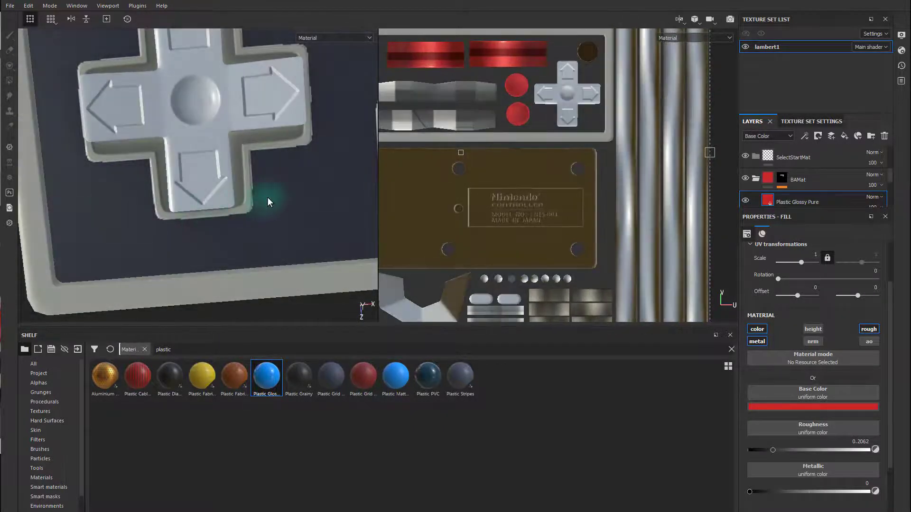
scroll(264, 197, "down", 6)
Examine the Select and Start area and the controller's overall front from several angles.
middle_click_drag(356, 183, 244, 197, "alt")
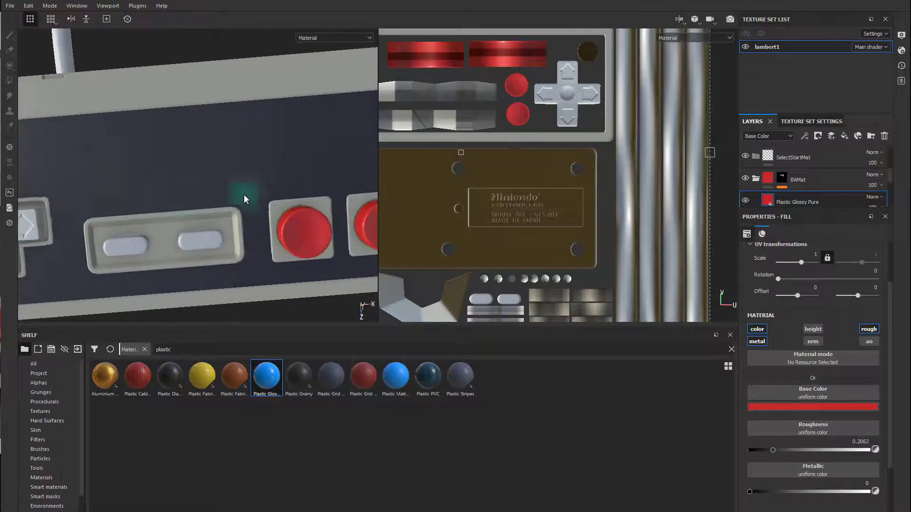
right_click_drag(281, 190, 219, 188, "alt")
left_click_drag(233, 231, 152, 204, "alt")
right_click_drag(152, 204, 133, 141, "alt")
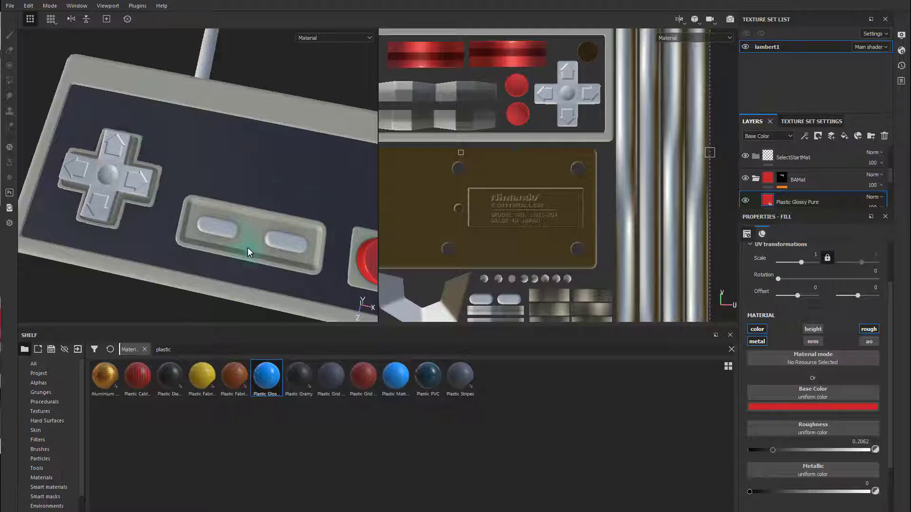
middle_click_drag(266, 227, 147, 204, "alt")
right_click_drag(230, 204, 171, 206, "alt")
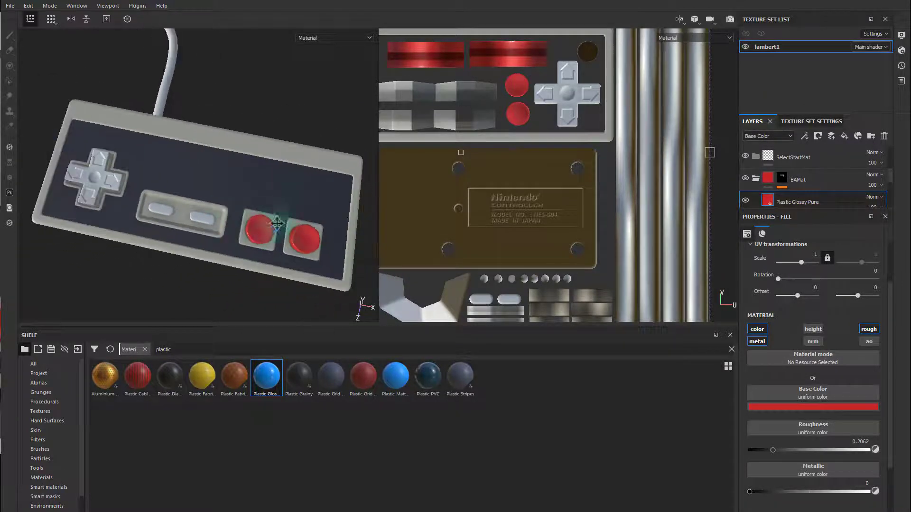
left_click_drag(278, 220, 177, 233, "alt")
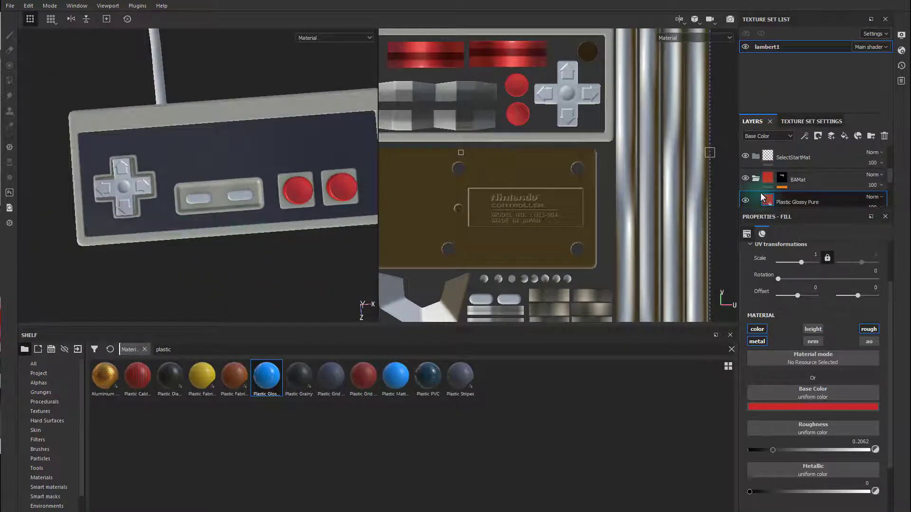
Collapse the BAMat, FrontplateMat and CasingMat folders and enlarge the layer stack area.
left_click(756, 177)
scroll(788, 195, "down", 2)
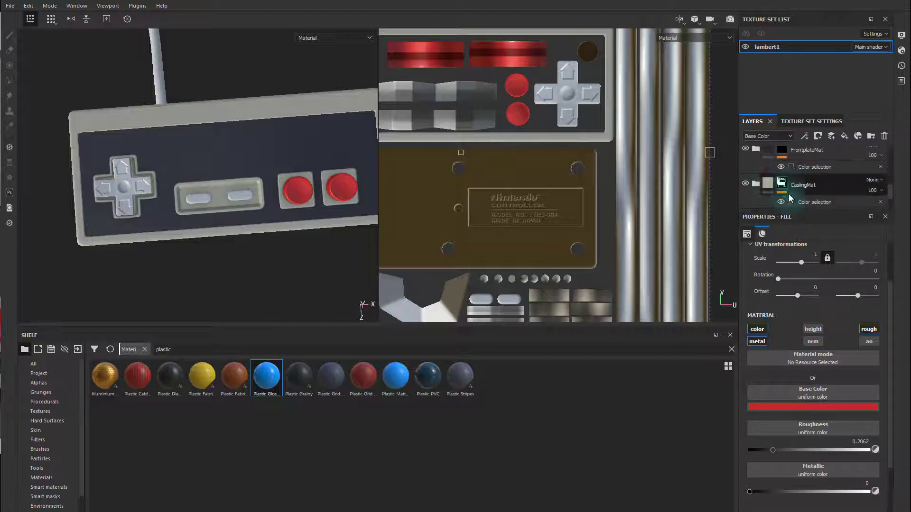
left_click(756, 183)
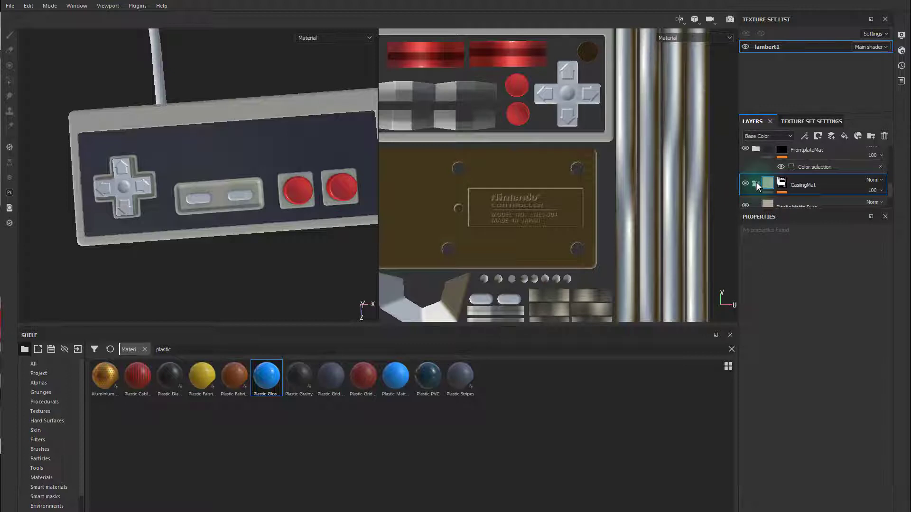
scroll(782, 189, "down", 1)
scroll(776, 187, "up", 3)
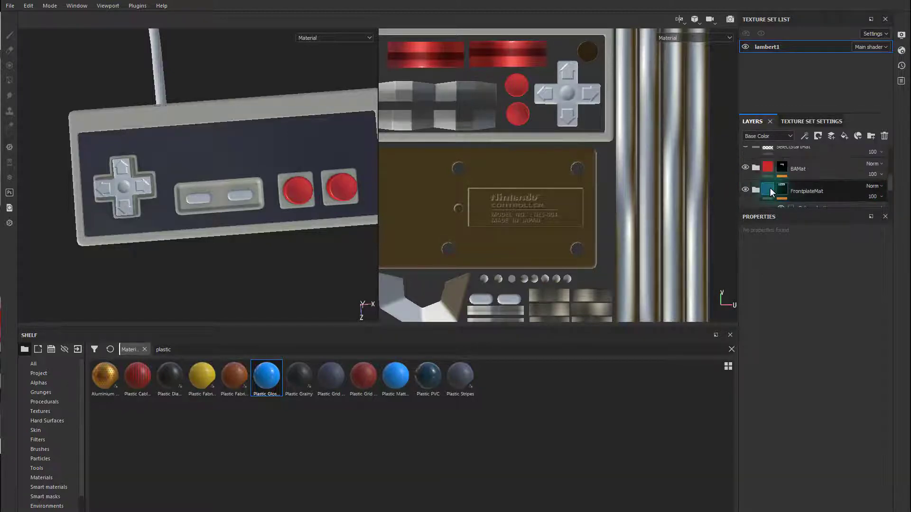
left_click_drag(775, 209, 776, 271)
left_click(759, 207)
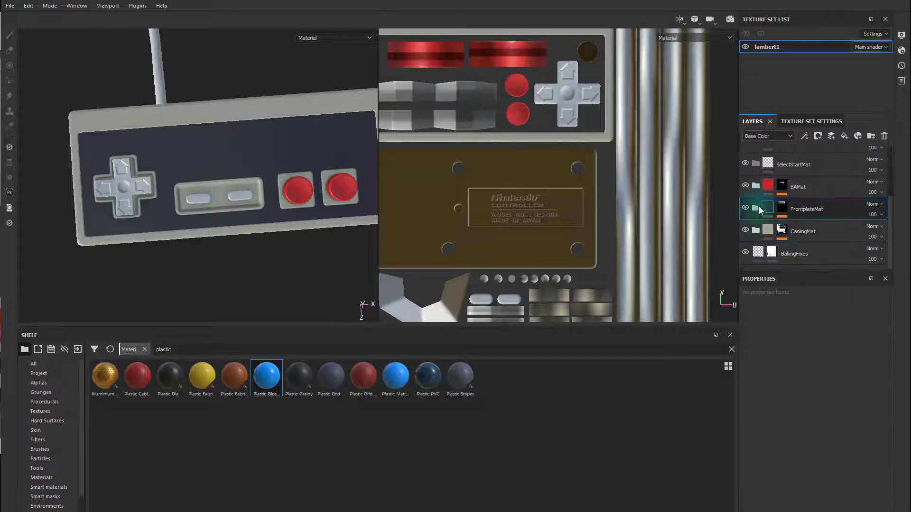
left_click(756, 185)
left_click(756, 186)
Add the Plastic Matte Pure material to the SelectStartMat folder and set its base color to a sampled near-black.
left_click(814, 160)
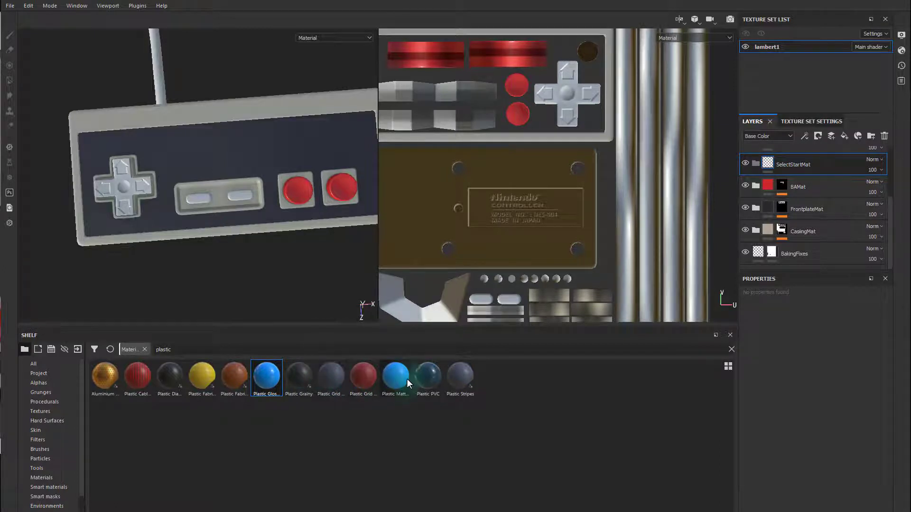
mouse_move(406, 380)
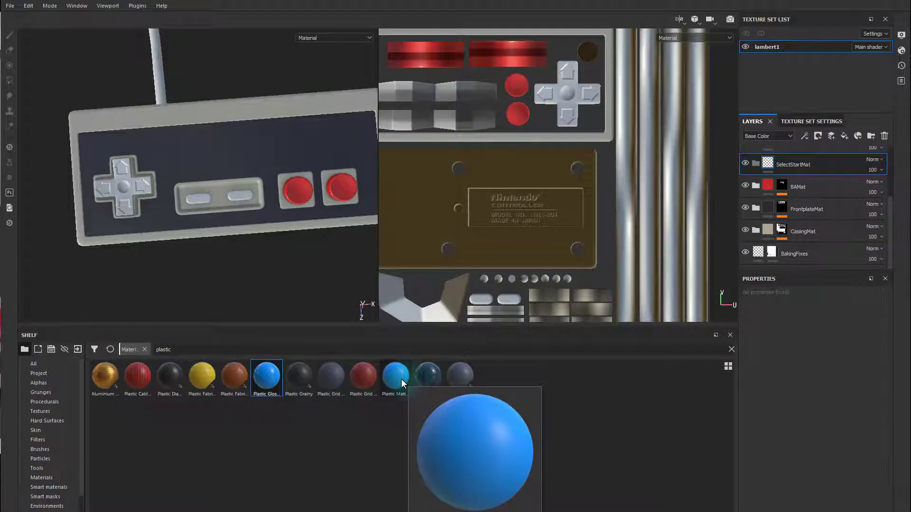
mouse_move(302, 382)
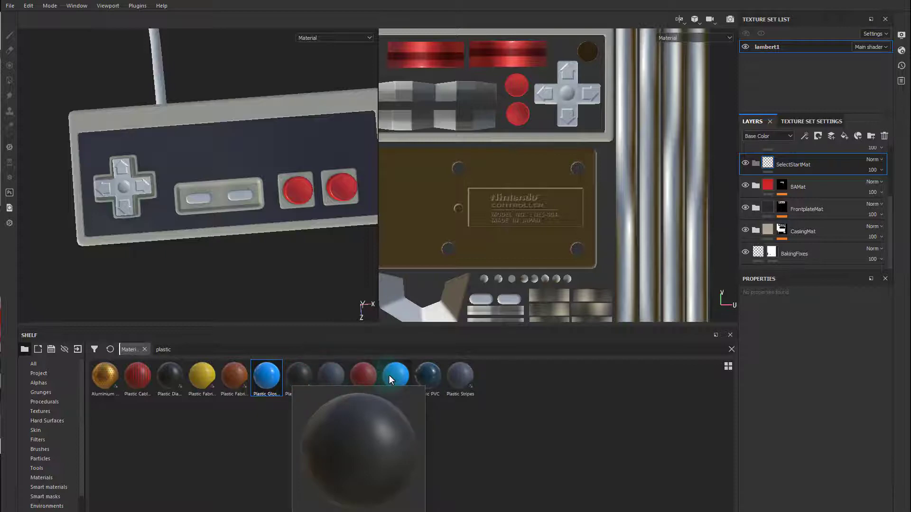
left_click_drag(396, 375, 767, 186)
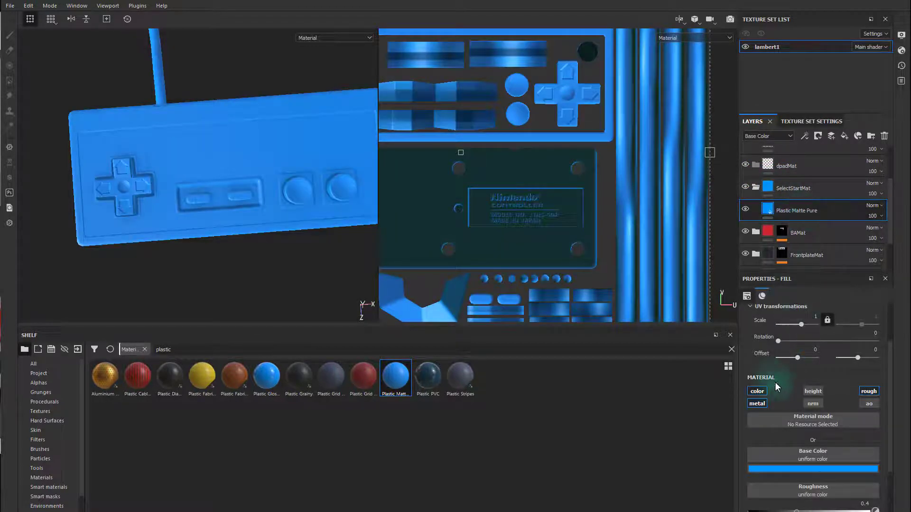
left_click(814, 469)
left_click_drag(861, 475, 1, 294)
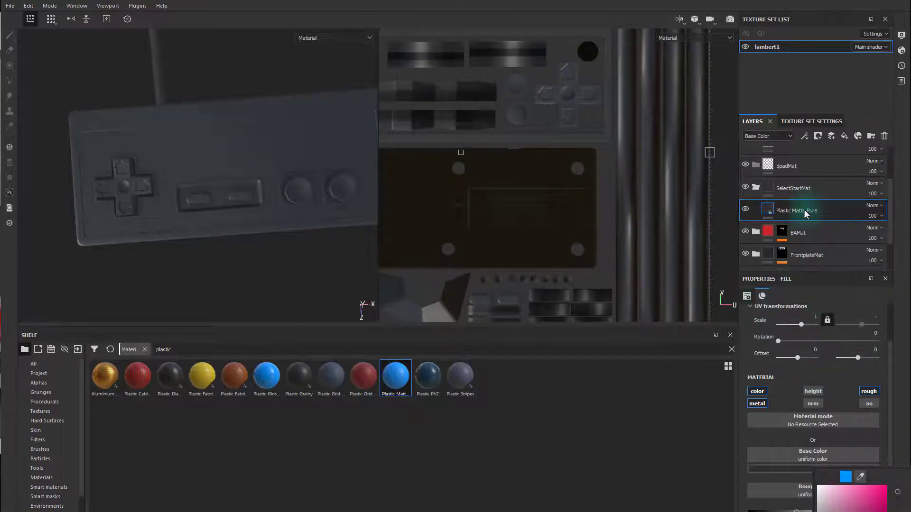
Add a black mask to the SelectStartMat folder and activate Polygon Fill on that mask.
right_click(798, 187)
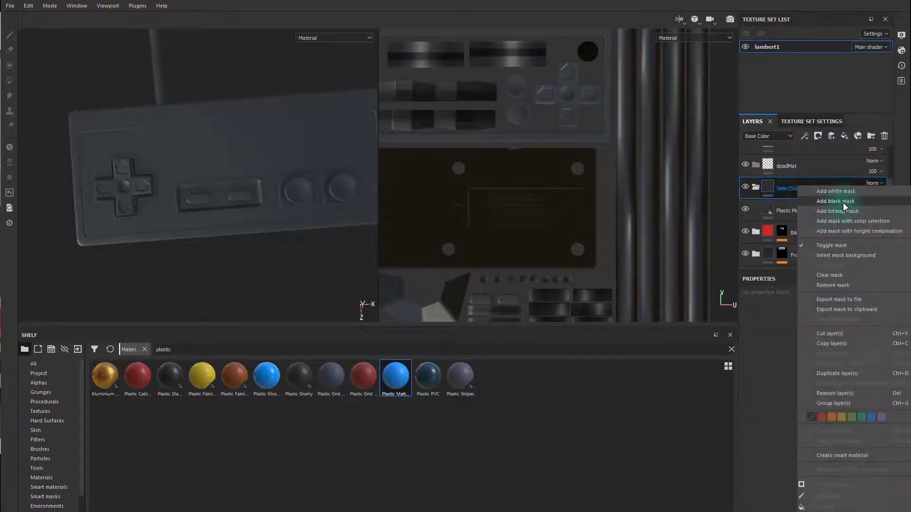
left_click(842, 202)
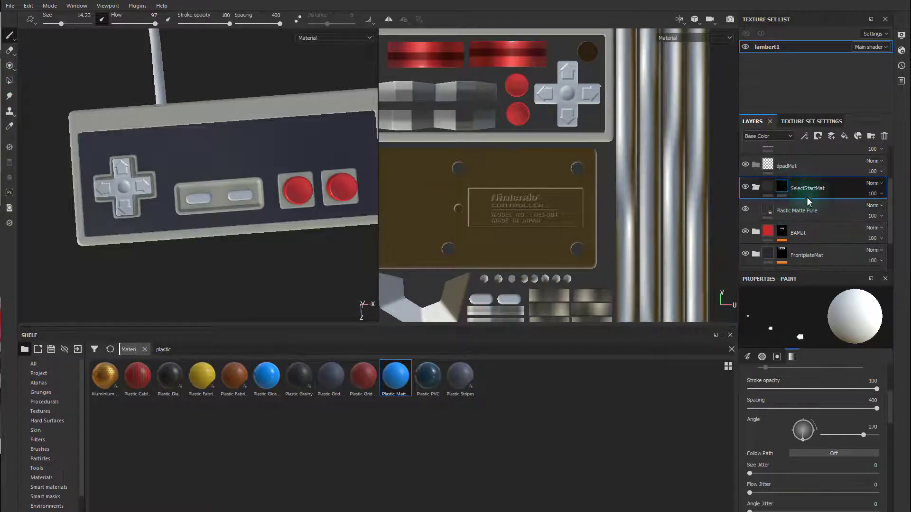
left_click(782, 187)
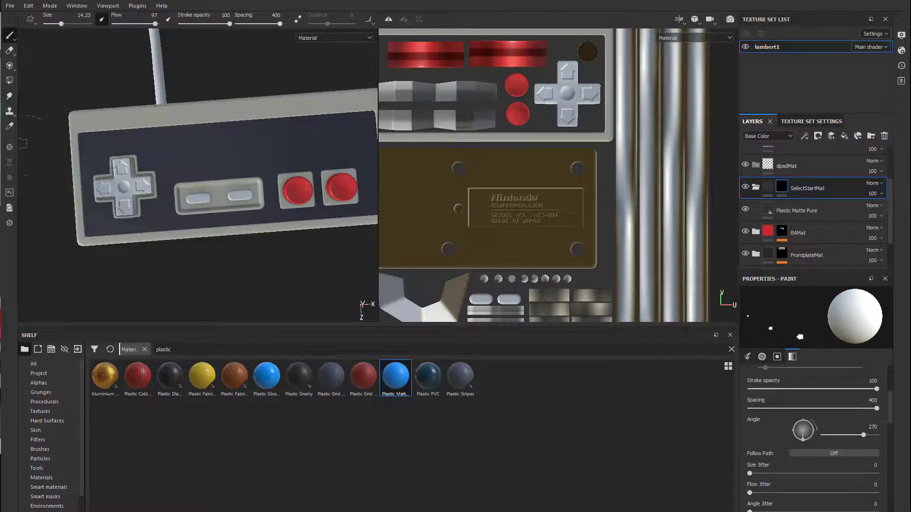
left_click(9, 81)
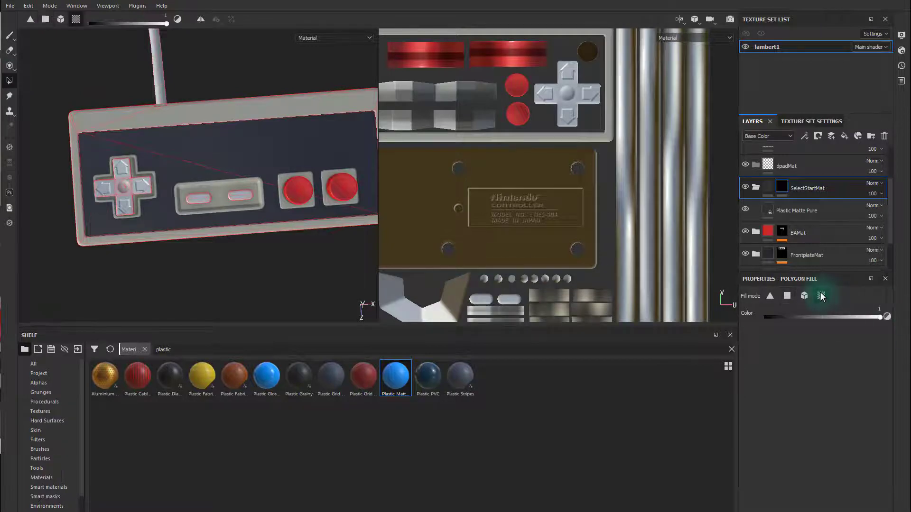
Fill the Select and Start buttons, including their sides, white in the SelectStartMat mask.
middle_click_drag(140, 201, 215, 170, "alt")
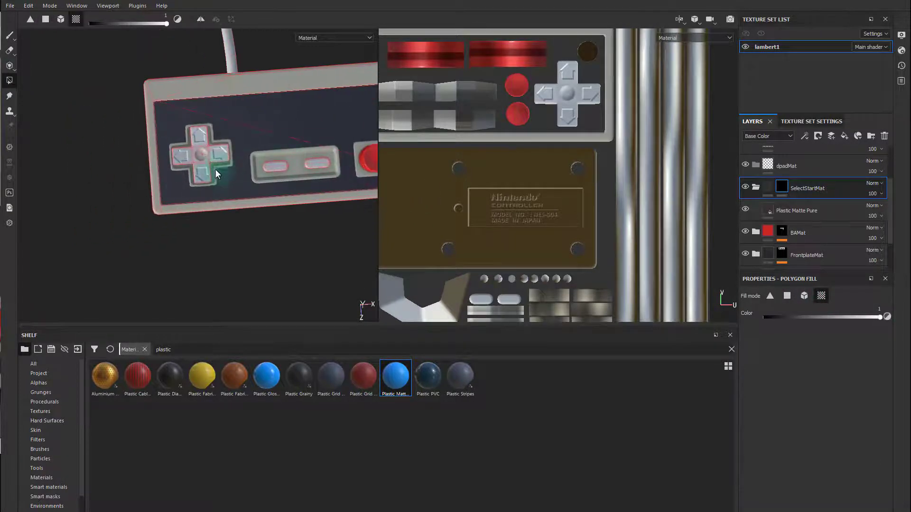
right_click_drag(214, 171, 729, 228, "alt")
middle_click_drag(300, 186, 155, 169, "alt")
left_click(297, 148)
left_click_drag(297, 148, 265, 149, "alt")
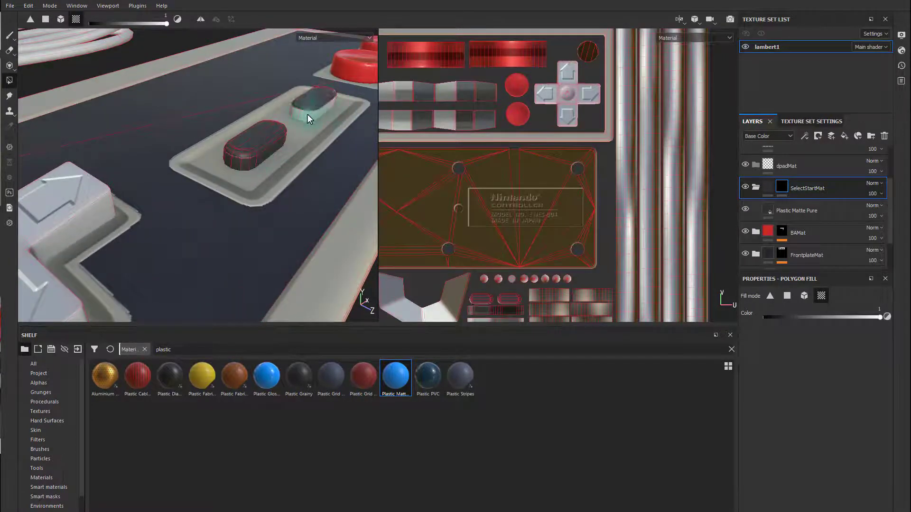
left_click_drag(382, 151, 272, 172, "alt")
right_click_drag(272, 173, 248, 126, "alt")
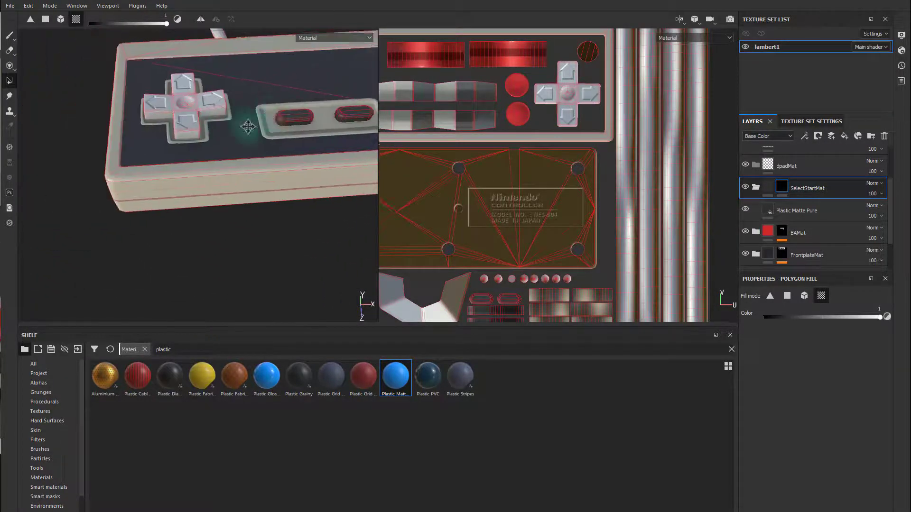
left_click_drag(248, 126, 156, 185, "alt")
right_click_drag(157, 184, 736, 305, "alt")
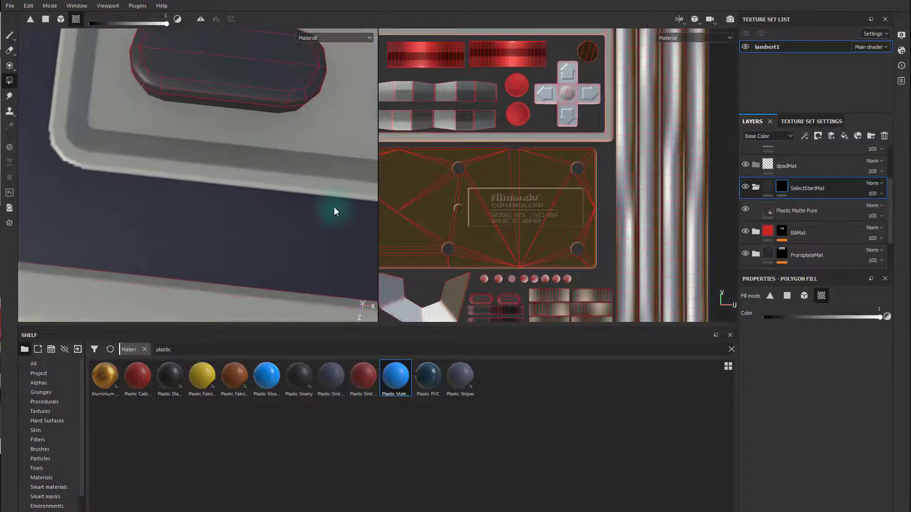
right_click_drag(334, 207, 71, 188, "alt")
middle_click_drag(321, 195, 235, 204, "alt")
right_click_drag(236, 205, 175, 201, "alt")
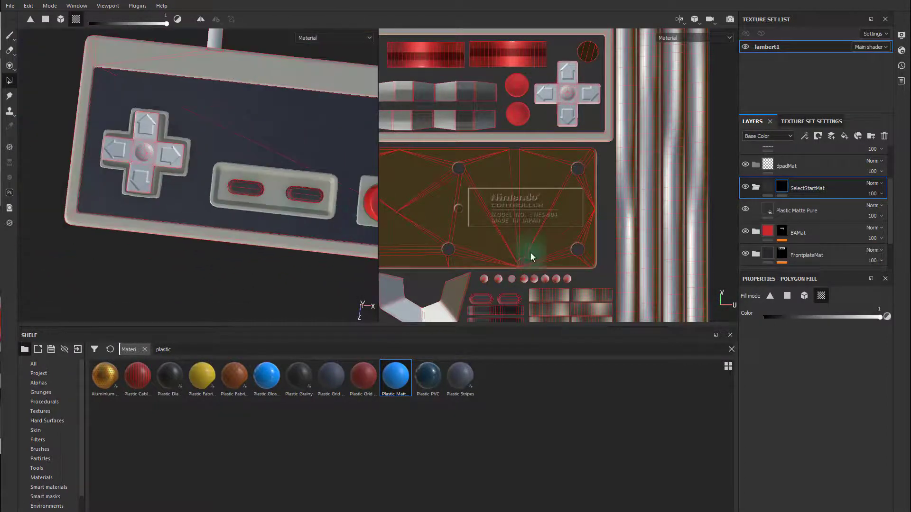
Add the Plastic Glossy Pure material to the dpadMat folder and set its base color to a sampled near-black.
left_click(756, 187)
scroll(789, 184, "up", 4)
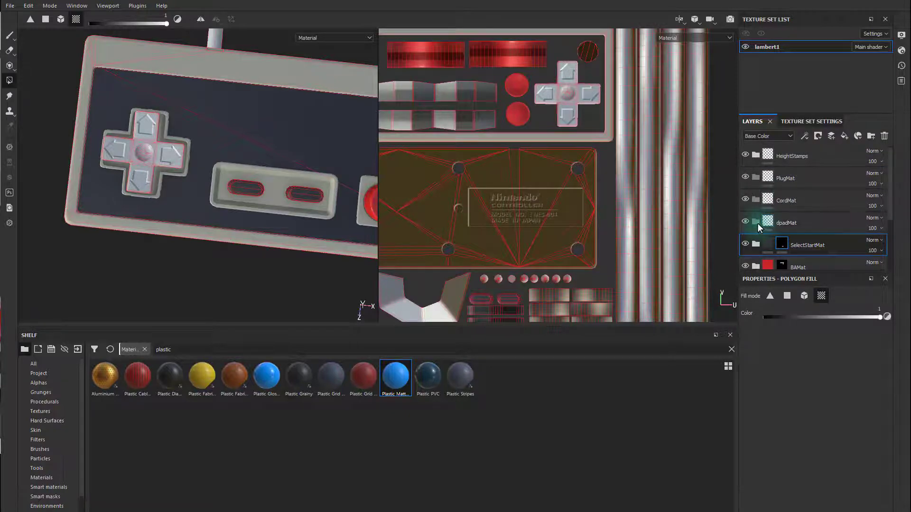
left_click(794, 223)
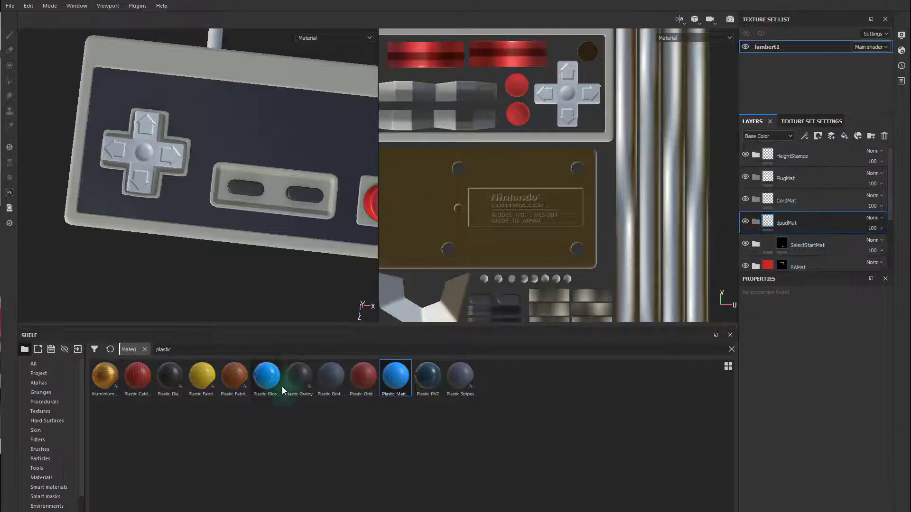
left_click_drag(274, 382, 786, 223)
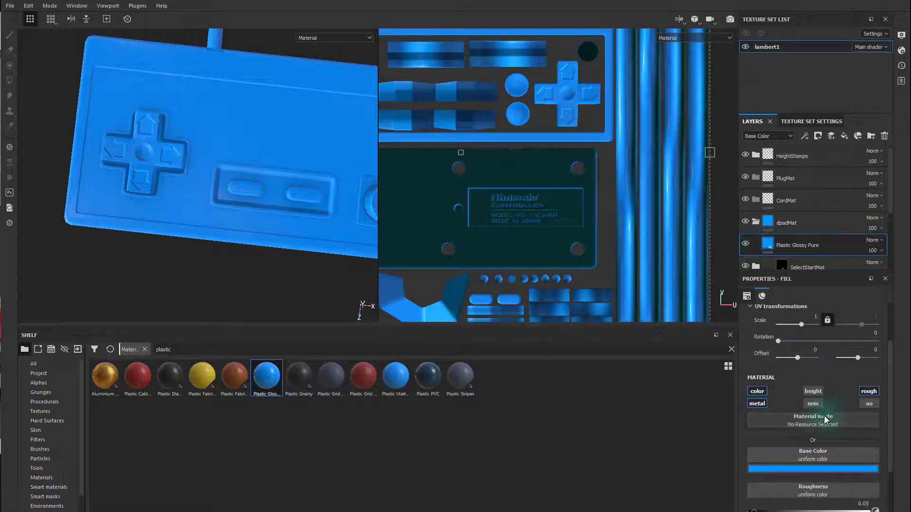
left_click(813, 468)
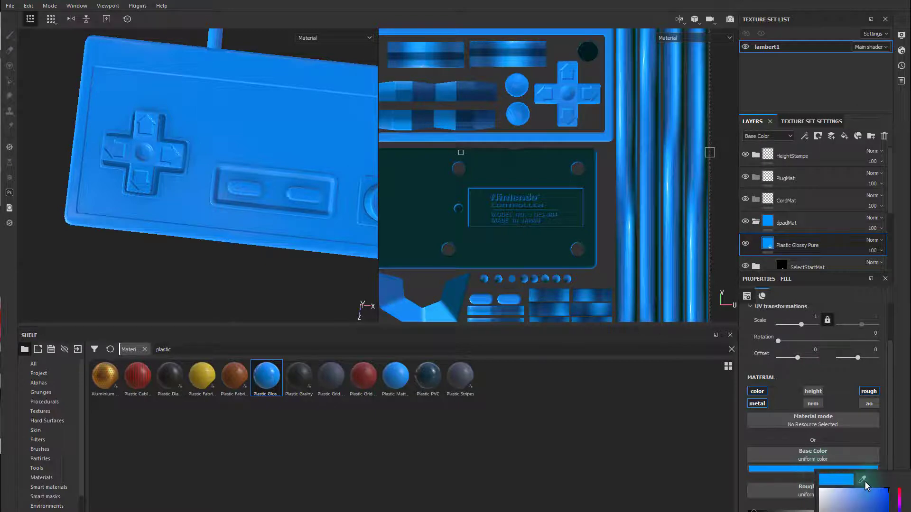
left_click(863, 480)
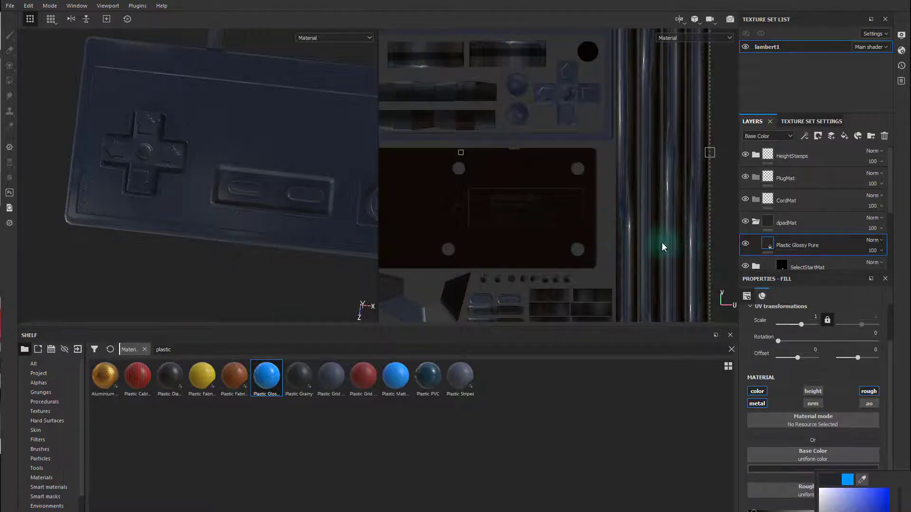
Add a black mask to the dpadMat folder and polygon-fill the D-pad's top and side UV islands.
right_click(792, 223)
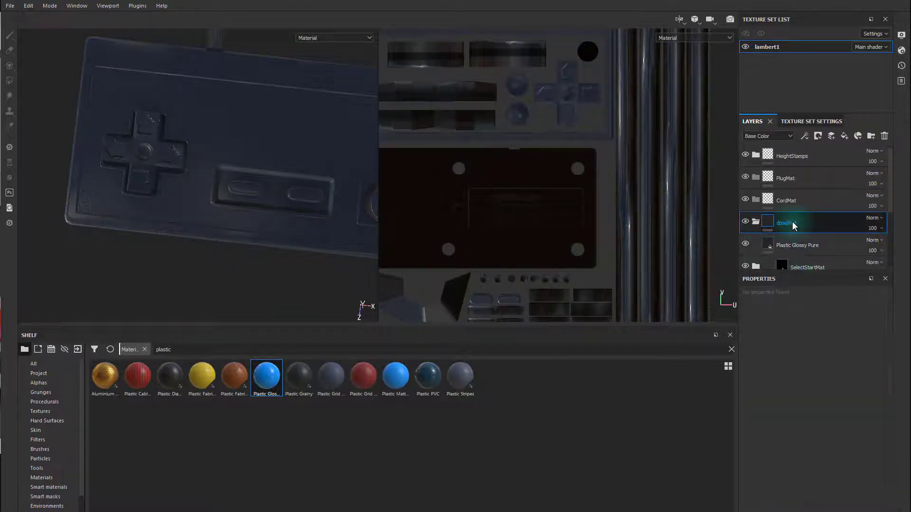
left_click(824, 237)
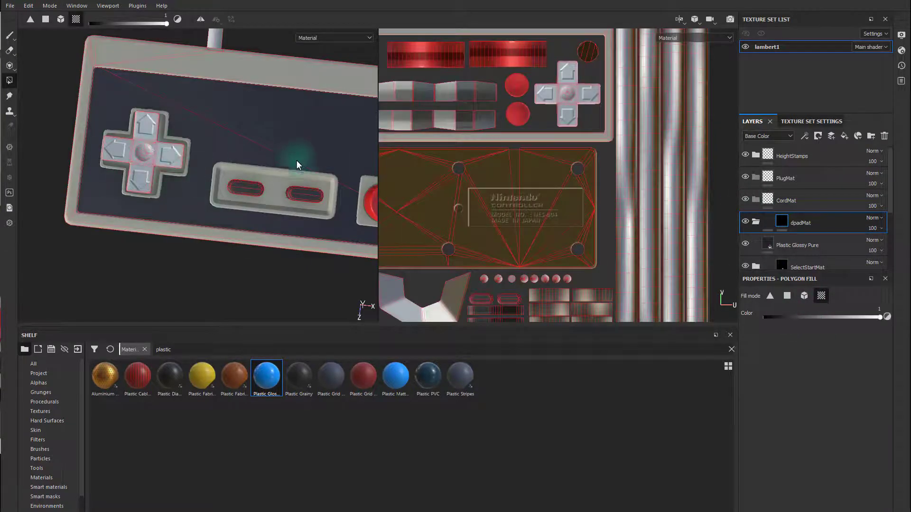
left_click(571, 80)
left_click(442, 90)
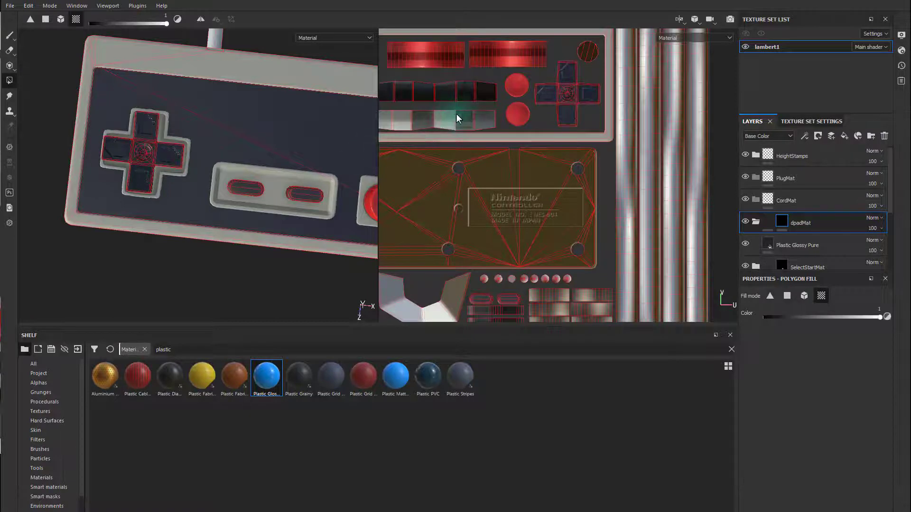
left_click(457, 118)
left_click_drag(372, 147, 147, 203, "alt")
right_click_drag(146, 203, 220, 193, "alt")
left_click_drag(240, 198, 193, 161, "alt")
left_click_drag(249, 209, 288, 197, "alt")
Set the roughness of the D-pad's Plastic Glossy Pure layer to 0.2412 and check the controller's front.
left_click(802, 243)
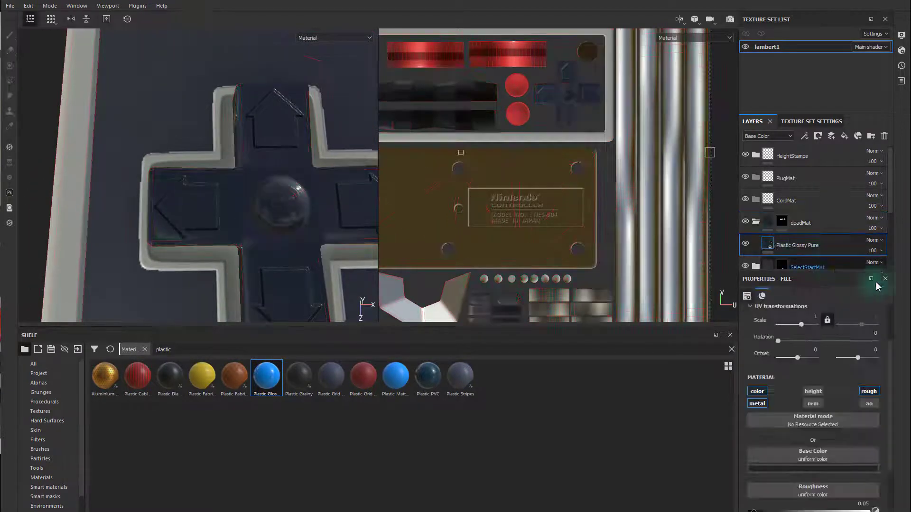
scroll(811, 432, "down", 2)
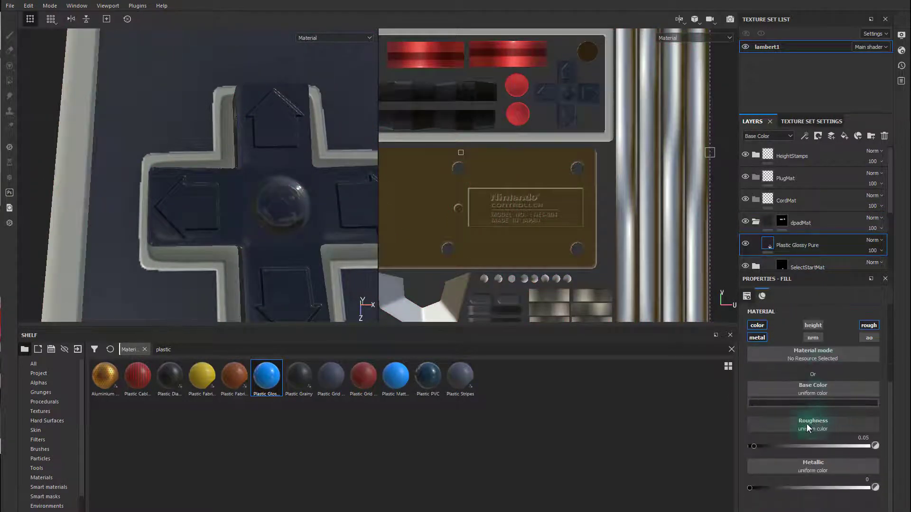
left_click_drag(756, 446, 777, 446)
left_click_drag(314, 185, 190, 185, "alt")
right_click_drag(349, 143, 230, 146, "alt")
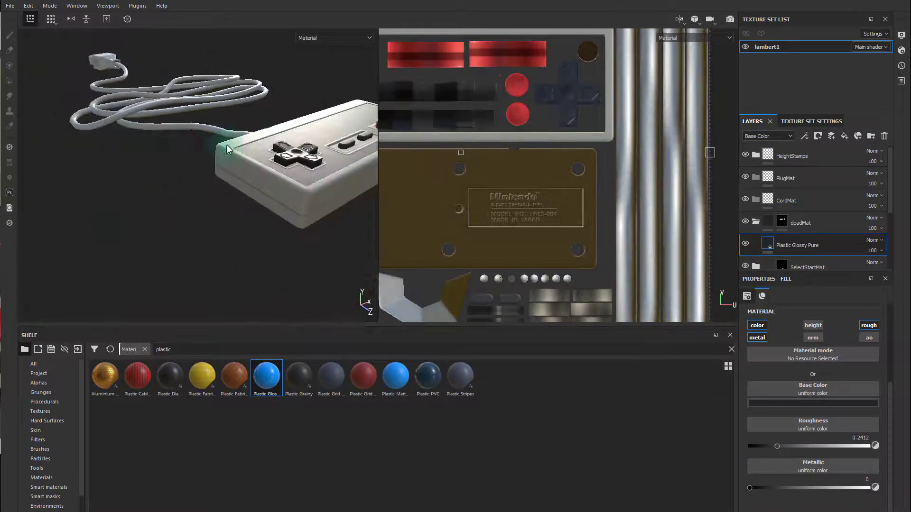
left_click_drag(280, 149, 237, 186, "alt")
middle_click_drag(332, 142, 269, 169, "alt")
left_click_drag(269, 169, 274, 192, "alt")
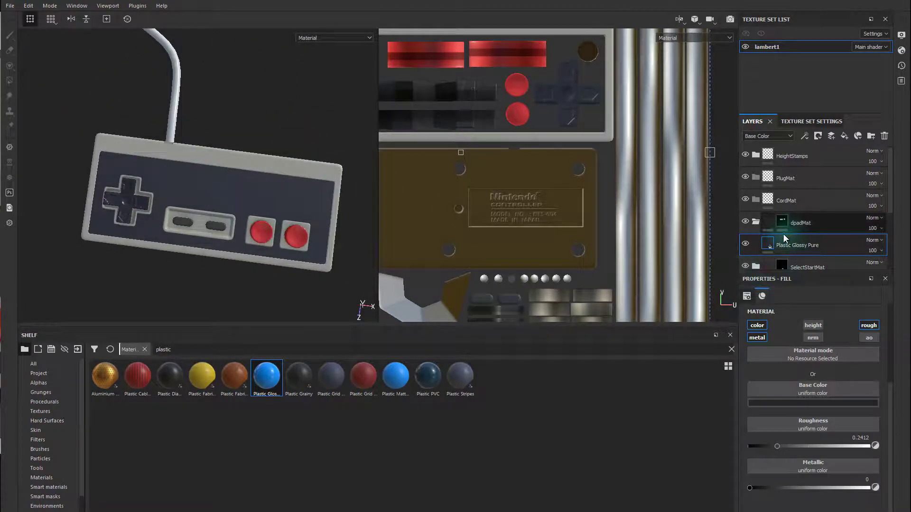
Collapse the dpadMat folder, add Plastic Matte Pure just below the CordMat folder, and set its base color to dark grey.
left_click(756, 223)
left_click(792, 201)
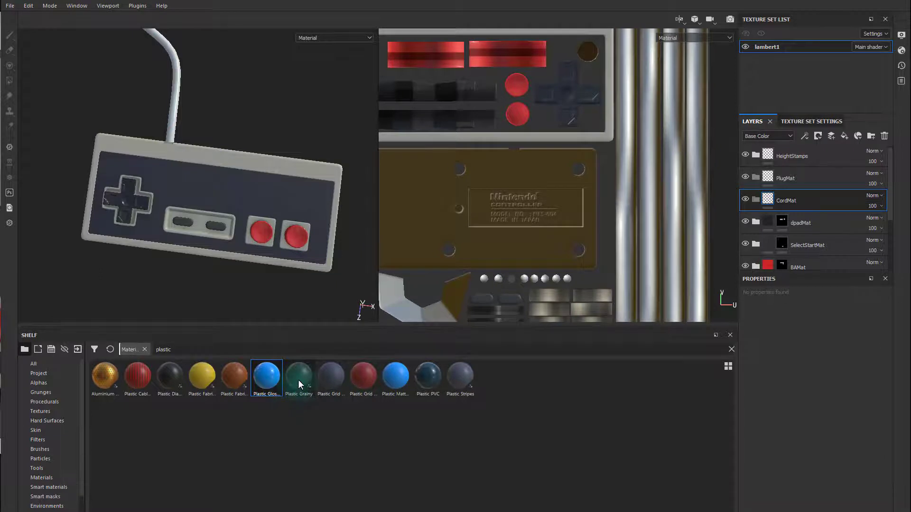
mouse_move(298, 380)
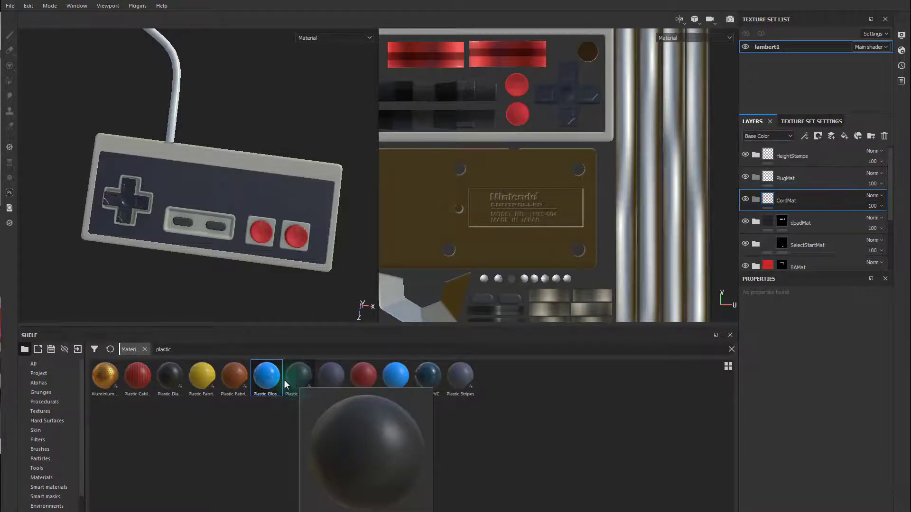
mouse_move(401, 380)
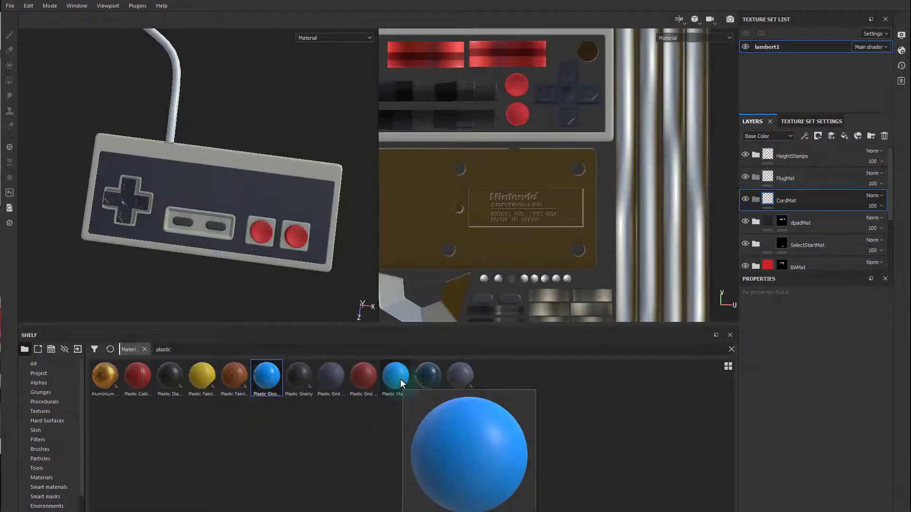
left_click_drag(400, 378, 800, 203)
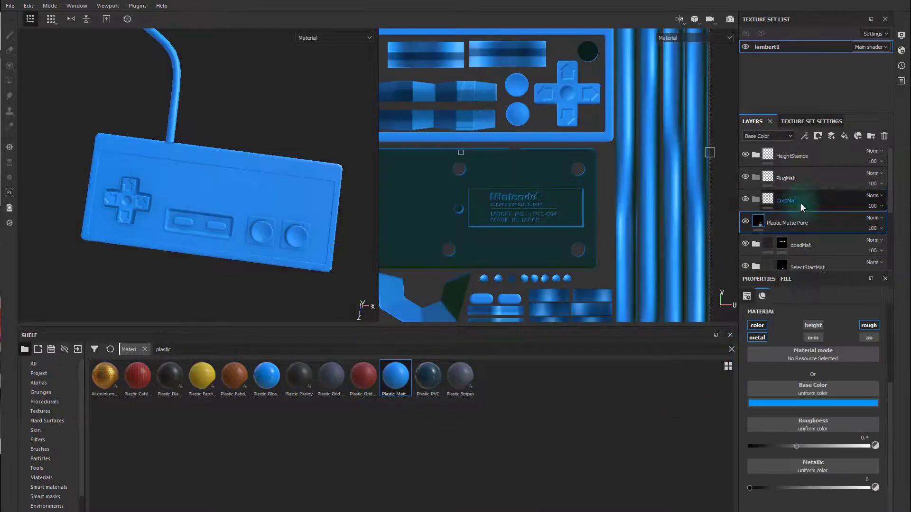
left_click(821, 402)
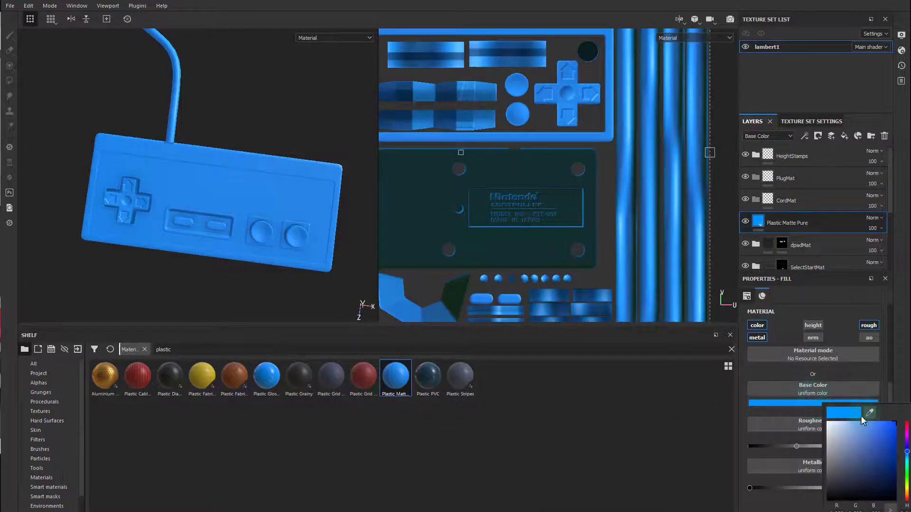
left_click(834, 483)
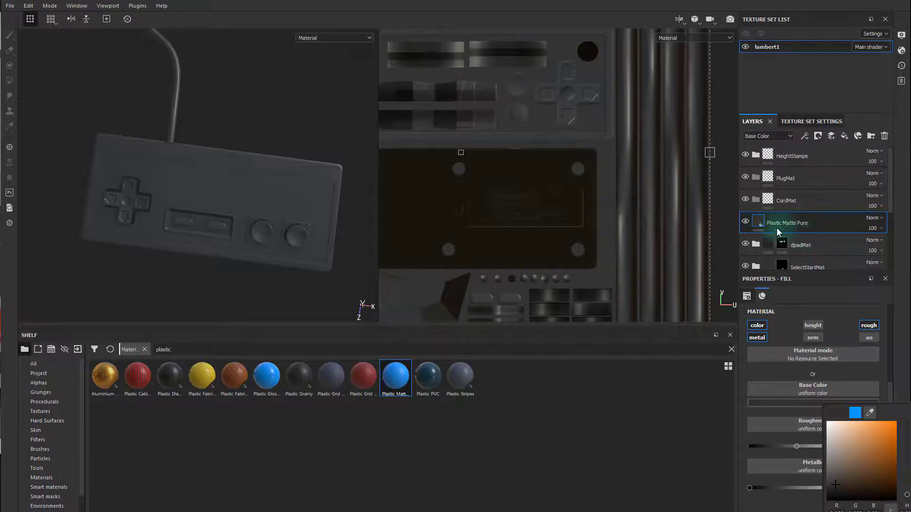
Add a black mask to the new Plastic Matte Pure layer and polygon-fill all the cord's UV strips in it.
right_click(810, 221)
left_click(850, 233)
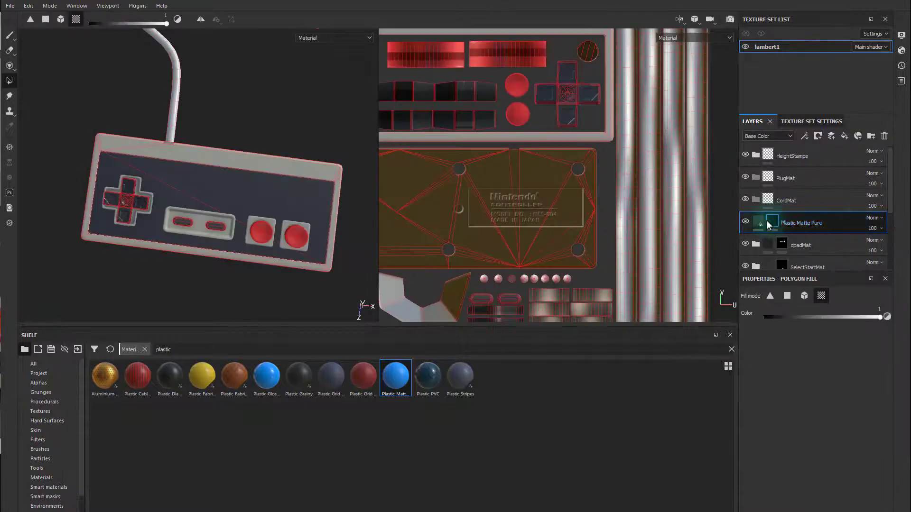
right_click(774, 224)
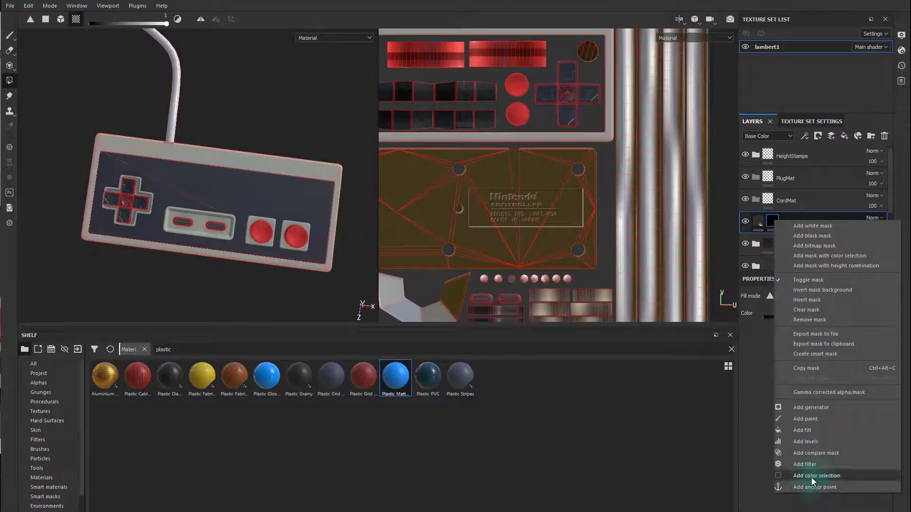
left_click(637, 175)
middle_click_drag(635, 176, 546, 179, "alt")
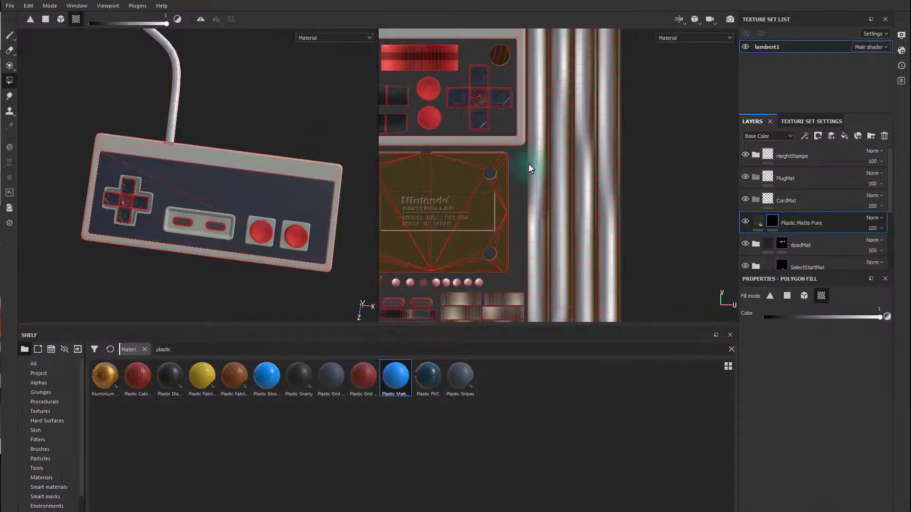
left_click_drag(528, 163, 627, 218)
left_click_drag(259, 138, 308, 157, "alt")
middle_click_drag(308, 157, 363, 245, "alt")
right_click_drag(183, 142, 193, 149, "alt")
middle_click_drag(193, 148, 190, 216, "alt")
left_click_drag(189, 216, 224, 150, "alt")
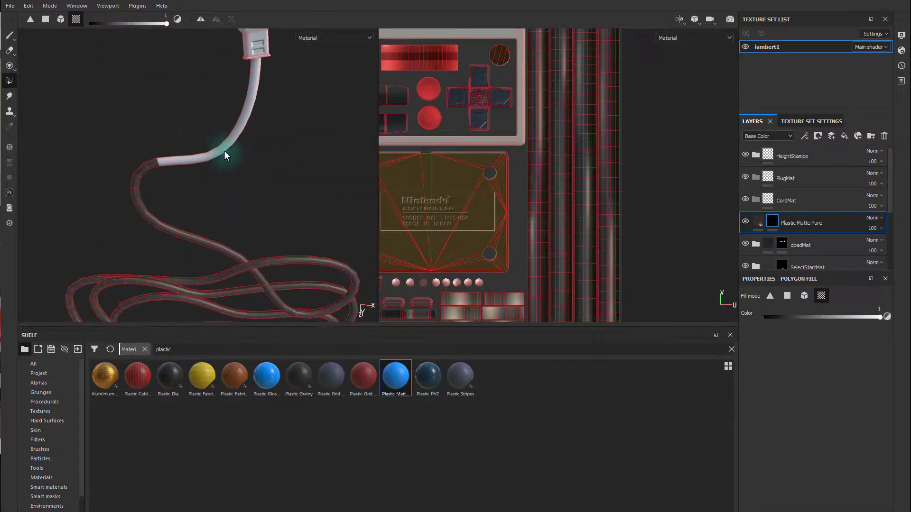
scroll(405, 206, "down", 5)
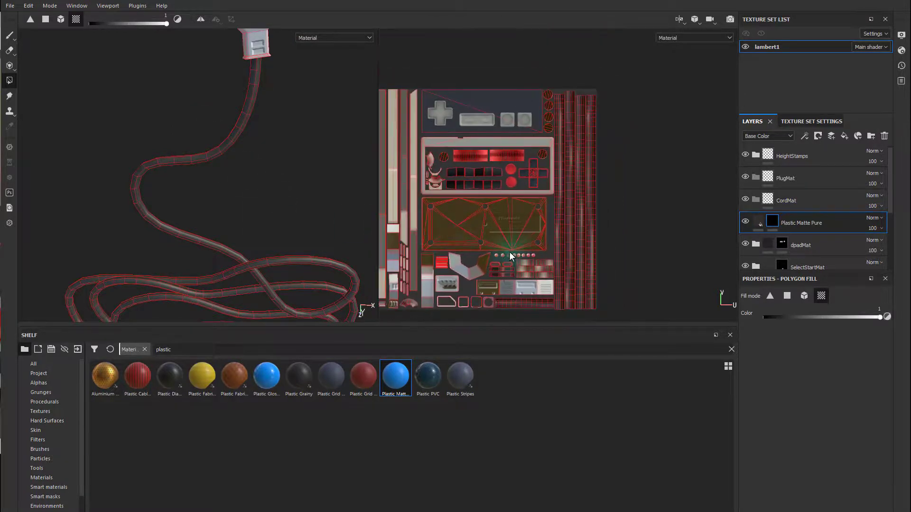
Examine the masked cord along its coils up to the plug.
left_click_drag(313, 205, 264, 130, "alt")
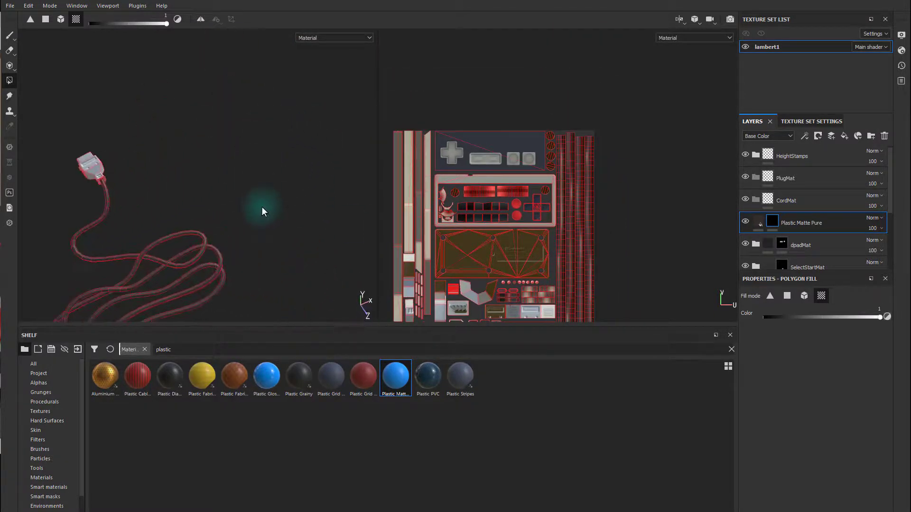
middle_click_drag(122, 254, 177, 195, "alt")
right_click_drag(177, 195, 463, 245, "alt")
left_click_drag(260, 223, 204, 252, "alt")
middle_click_drag(273, 163, 136, 285, "alt")
middle_click_drag(259, 137, 191, 309, "alt")
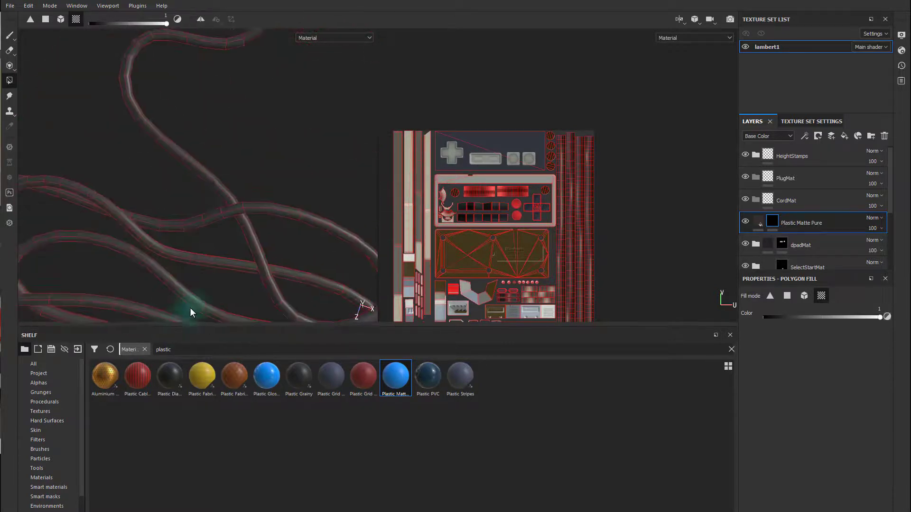
middle_click_drag(256, 166, 223, 282, "alt")
middle_click_drag(269, 59, 196, 297, "alt")
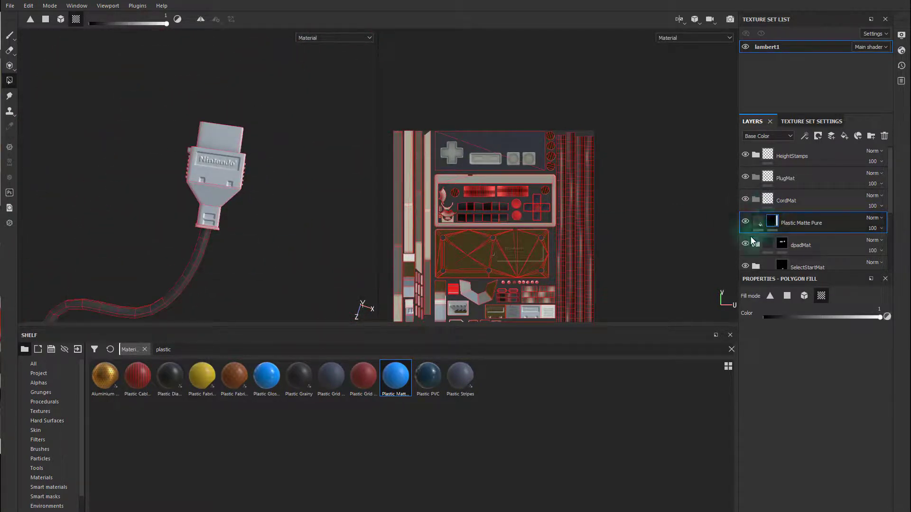
Undo the black mask on the Plastic Matte Pure layer and move the layer into the CordMat folder.
left_click(805, 200)
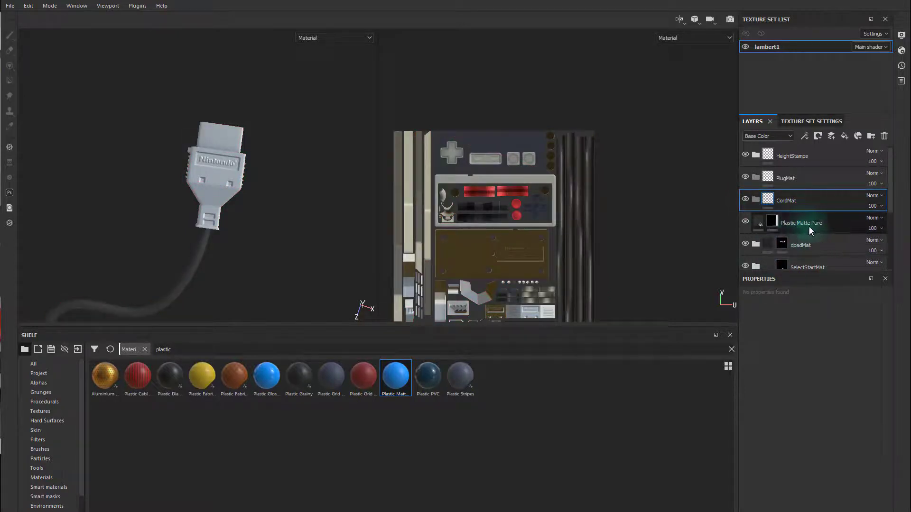
left_click(772, 221)
key("4")
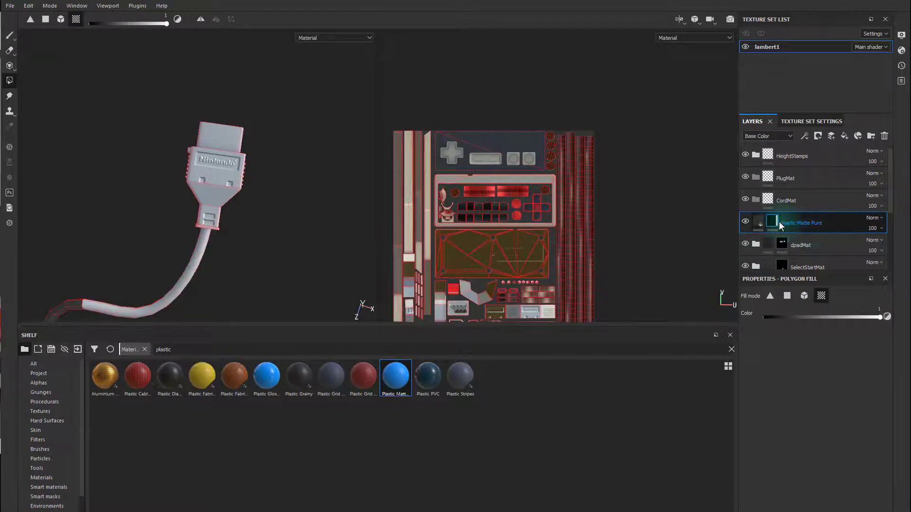
key("ctrl+z")
key("ctrl+z")
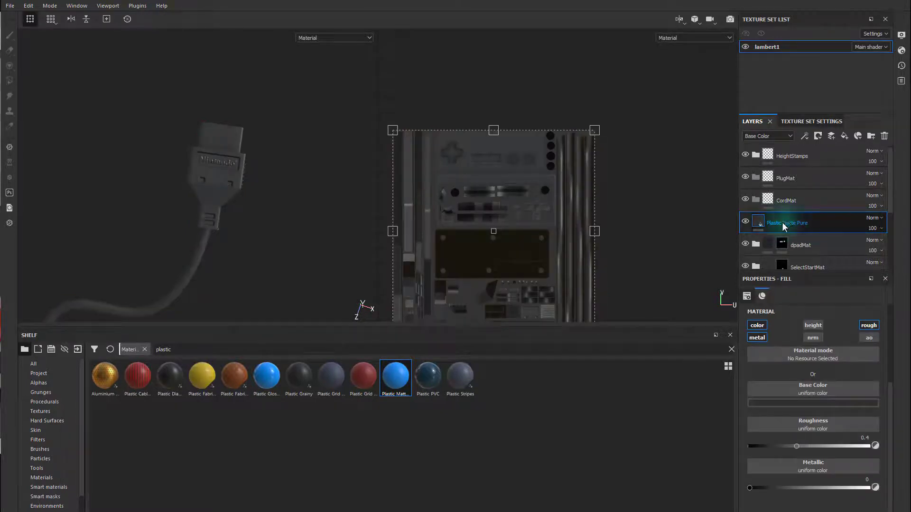
mouse_move(782, 222)
left_mouse_down()
mouse_move(787, 197)
mouse_move(782, 204)
left_mouse_up()
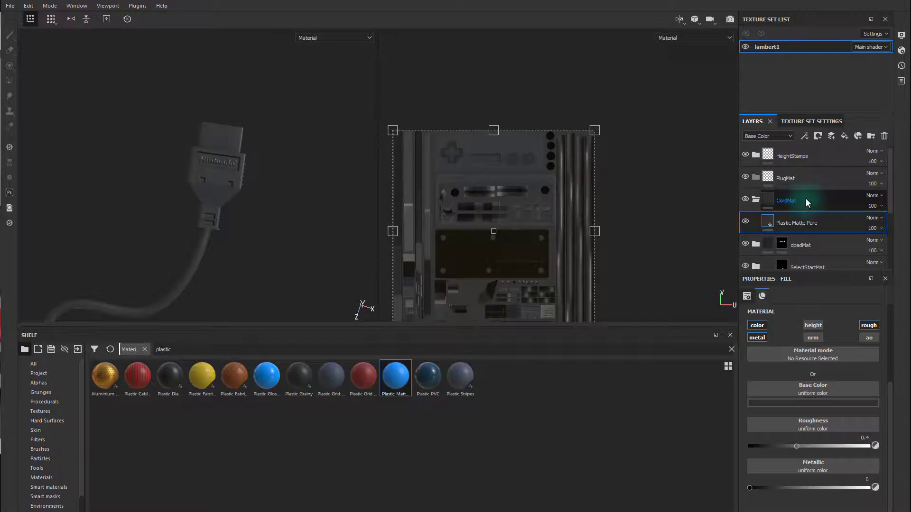
Add a black mask to the CordMat folder and polygon-fill all the cord's UV strips in it, including the short horizontal one.
right_click(807, 201)
left_click(835, 210)
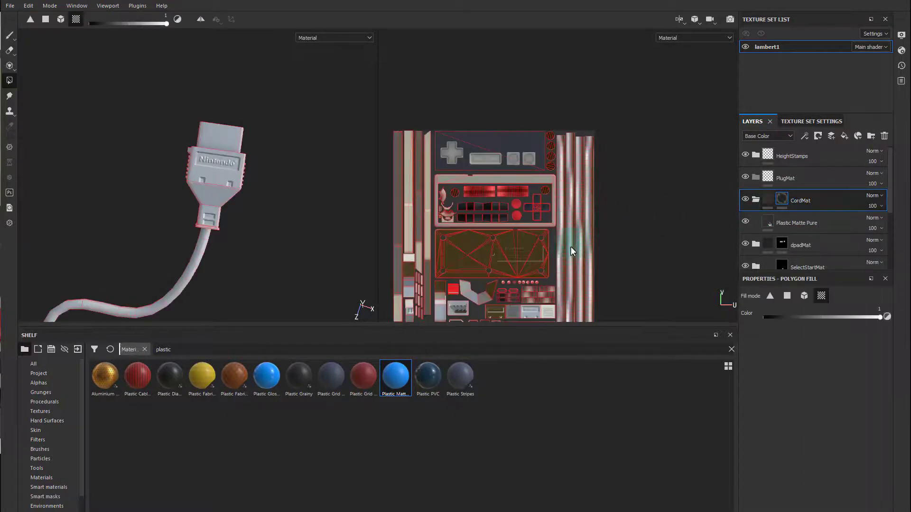
left_click_drag(555, 250, 657, 269)
middle_click_drag(637, 273, 664, 189, "alt")
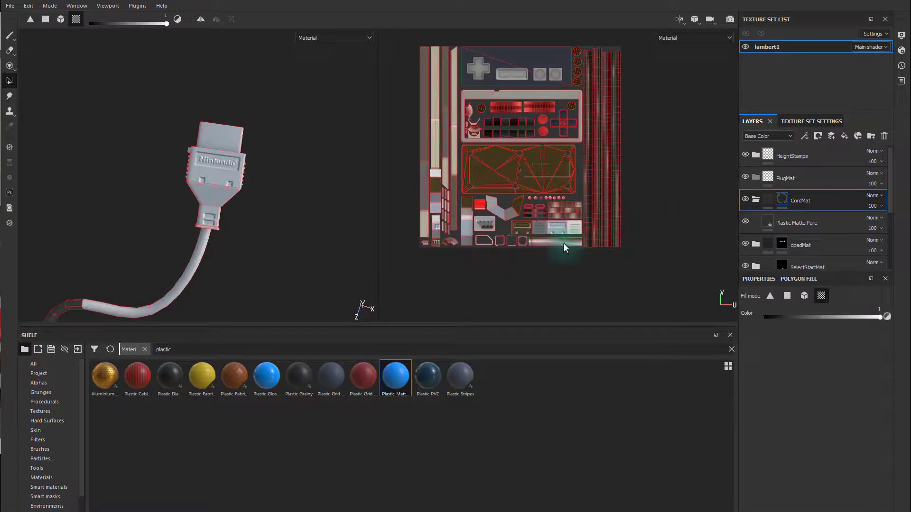
left_click_drag(564, 242, 550, 265)
middle_click_drag(291, 235, 299, 216, "alt")
right_click_drag(299, 215, 154, 174, "alt")
middle_click_drag(274, 213, 277, 127, "alt")
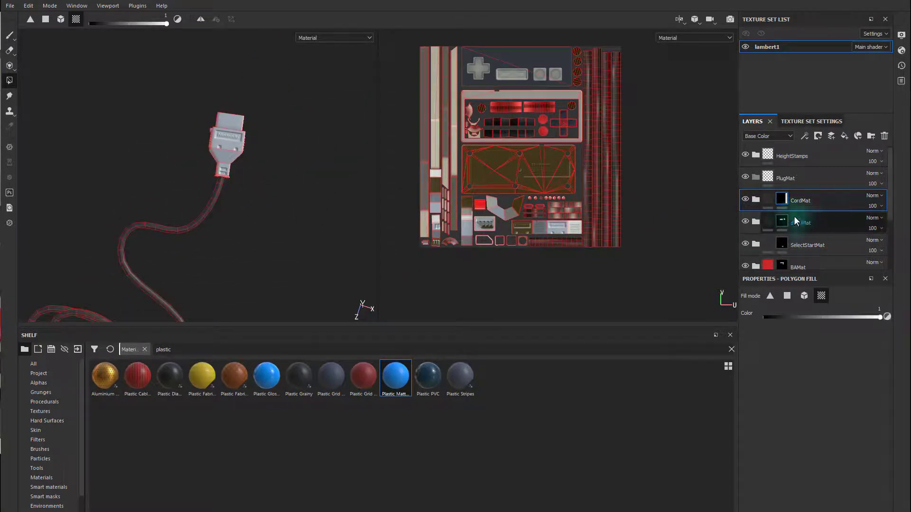
Add Plastic Glossy Pure to the PlugMat folder and set its base color to near-black.
left_click(788, 179)
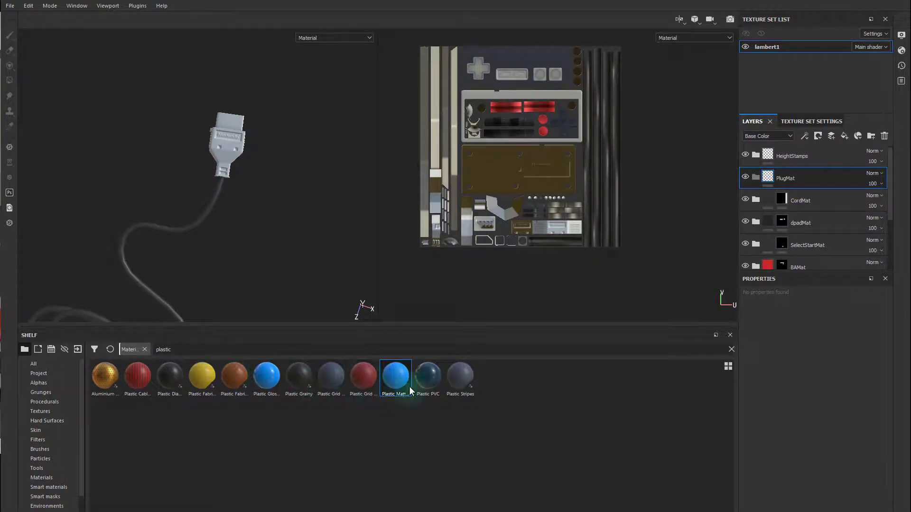
left_click_drag(272, 385, 805, 177)
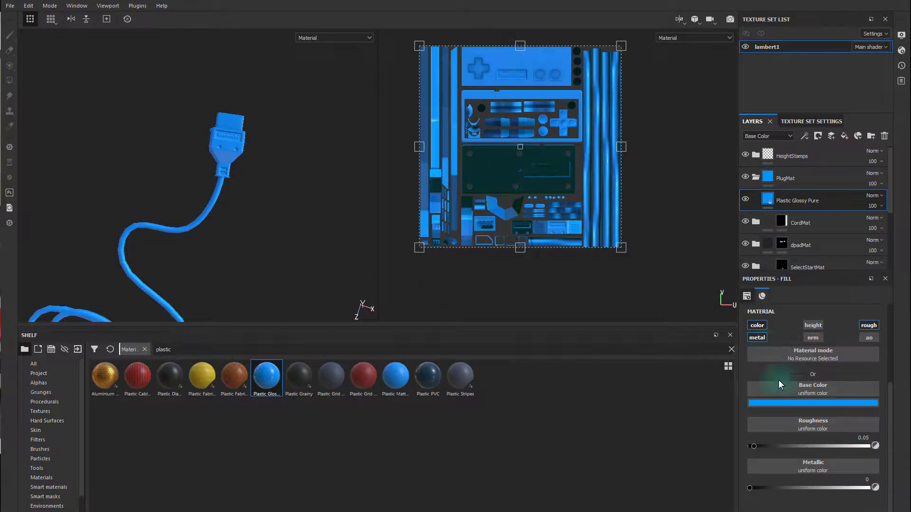
left_click(824, 403)
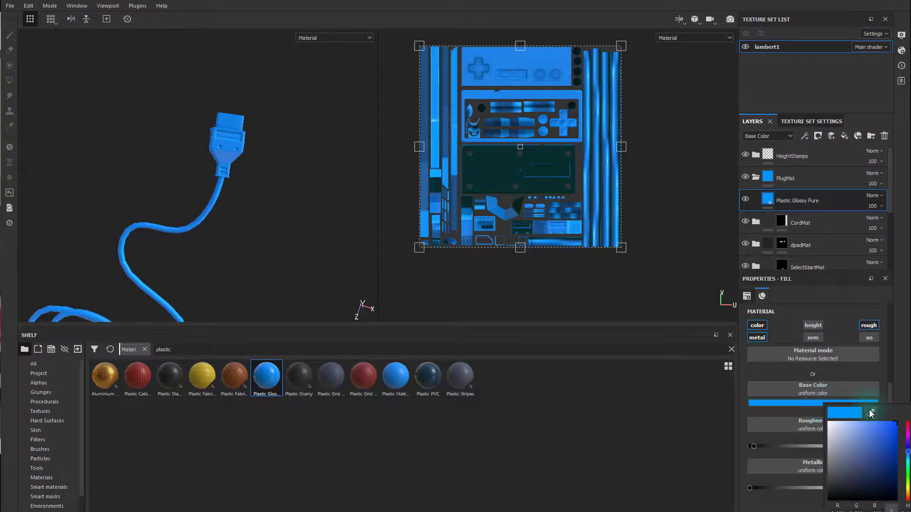
left_click(871, 414)
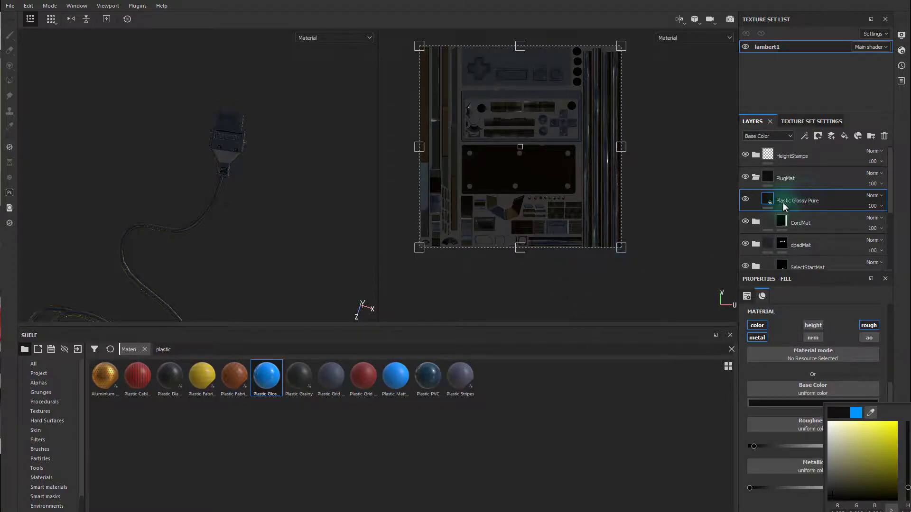
Add a black mask to the PlugMat folder and polygon-fill the plug's narrow collar and its flanged end around the cord.
right_click(817, 177)
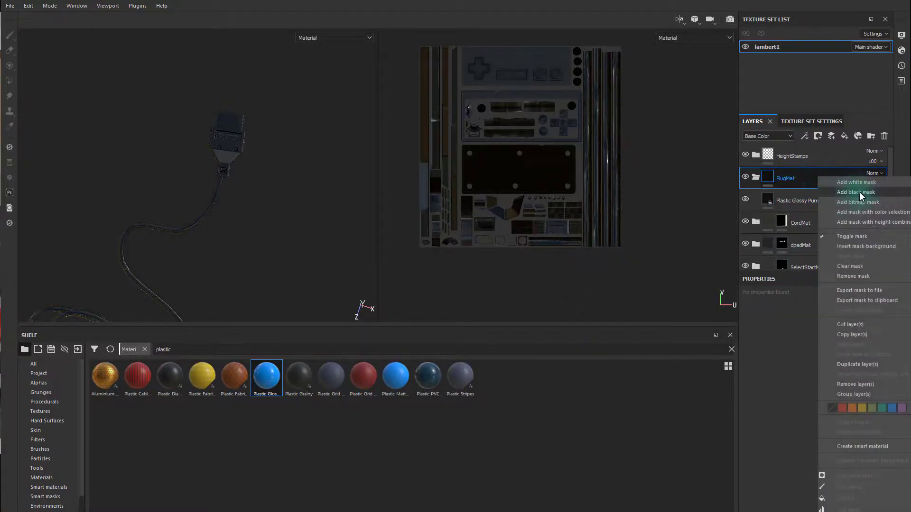
left_click(857, 192)
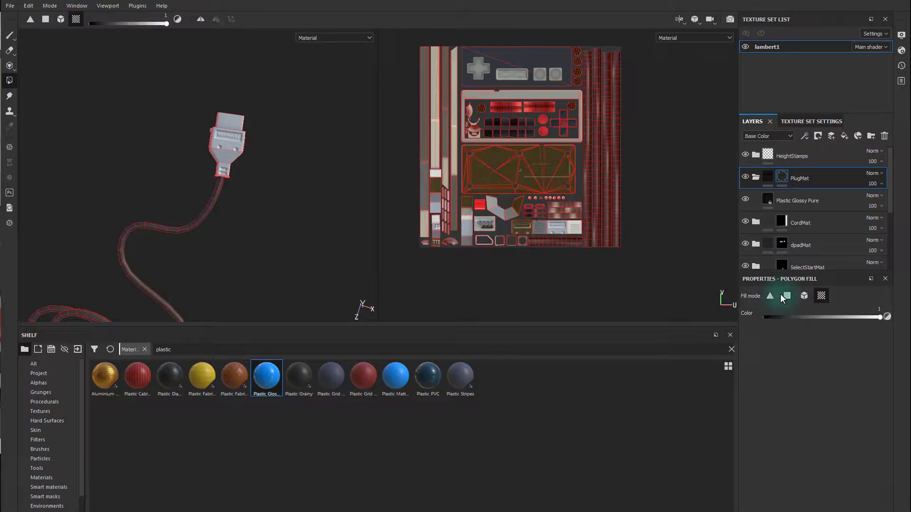
middle_click_drag(305, 221, 240, 237, "alt")
right_click_drag(240, 237, 219, 270, "alt")
mouse_move(218, 271)
middle_mouse_down("alt")
mouse_move(278, 159)
mouse_move(226, 267)
middle_mouse_up("alt")
right_click_drag(208, 211, 516, 240, "alt")
middle_click_drag(312, 131, 307, 219, "alt")
left_click(225, 124)
left_click_drag(224, 125, 178, 173, "alt")
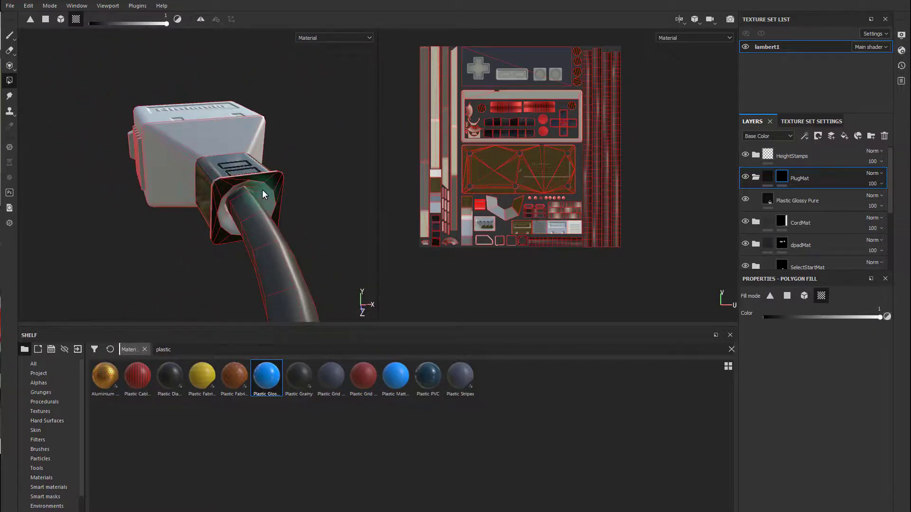
left_click(232, 222)
Polygon-fill the rest of the plug in the PlugMat mask: tapered section, Nintendo housing, side ribs and connector end.
left_click_drag(219, 212, 245, 193, "alt")
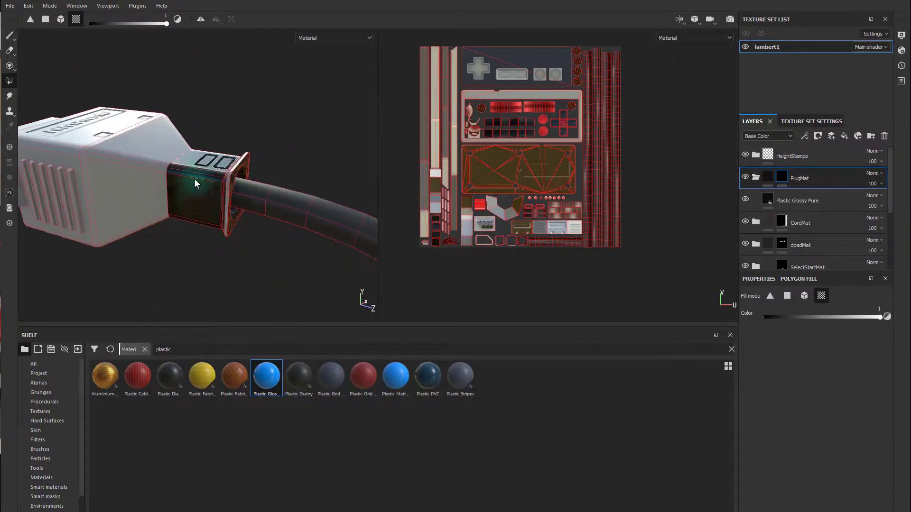
right_click_drag(195, 183, 392, 244, "alt")
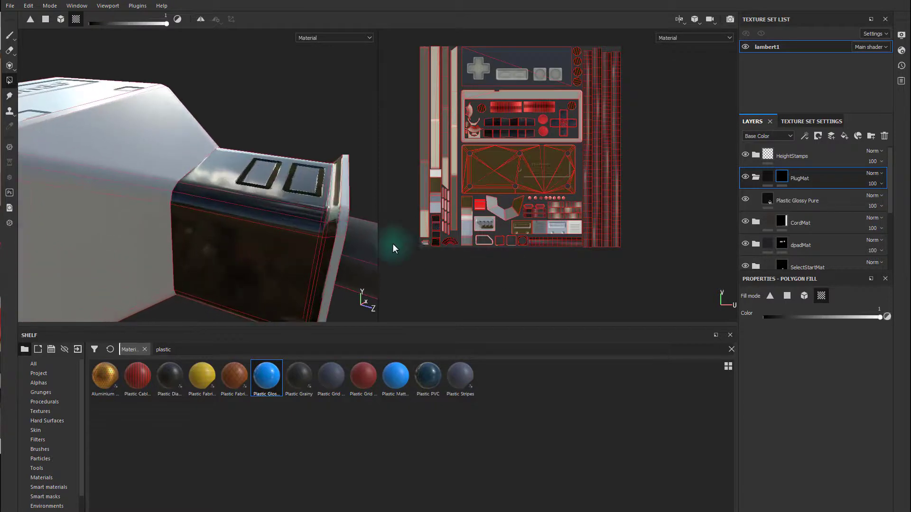
left_click_drag(212, 194, 199, 192, "alt")
left_click(202, 195)
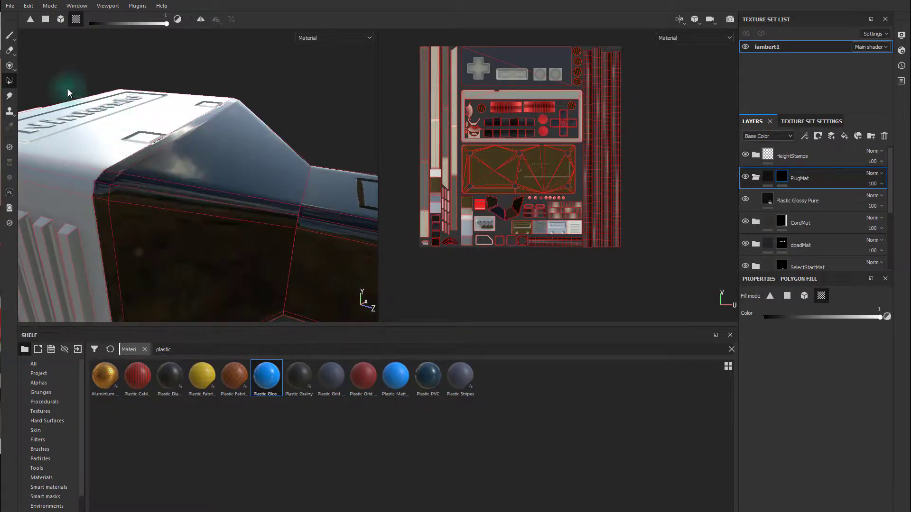
left_click_drag(67, 87, 227, 206)
right_click_drag(227, 206, 127, 220, "alt")
left_click_drag(126, 221, 189, 197, "alt")
right_click_drag(190, 197, 85, 115, "alt")
left_click_drag(84, 112, 317, 317)
right_click_drag(335, 313, 338, 264, "alt")
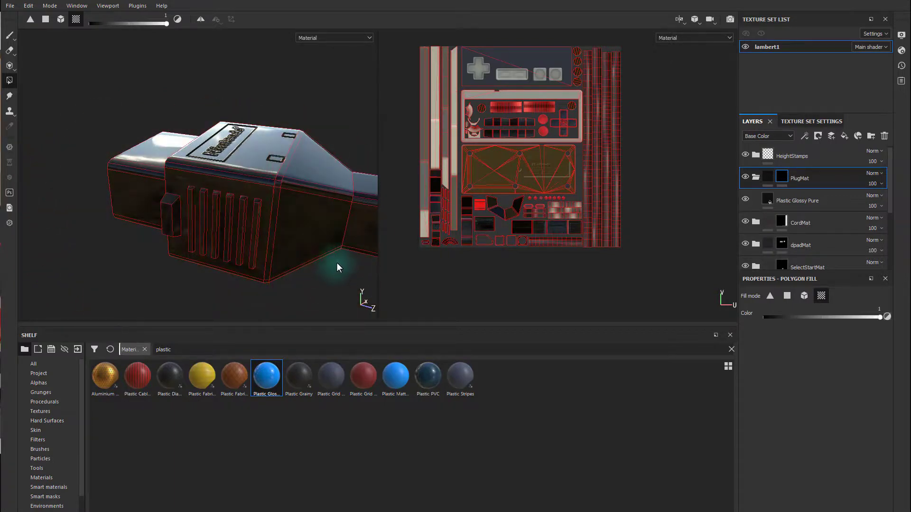
Raise the roughness of the Plastic Glossy Pure layer in the PlugMat folder for a less shiny plug.
left_click_drag(338, 264, 331, 236, "alt")
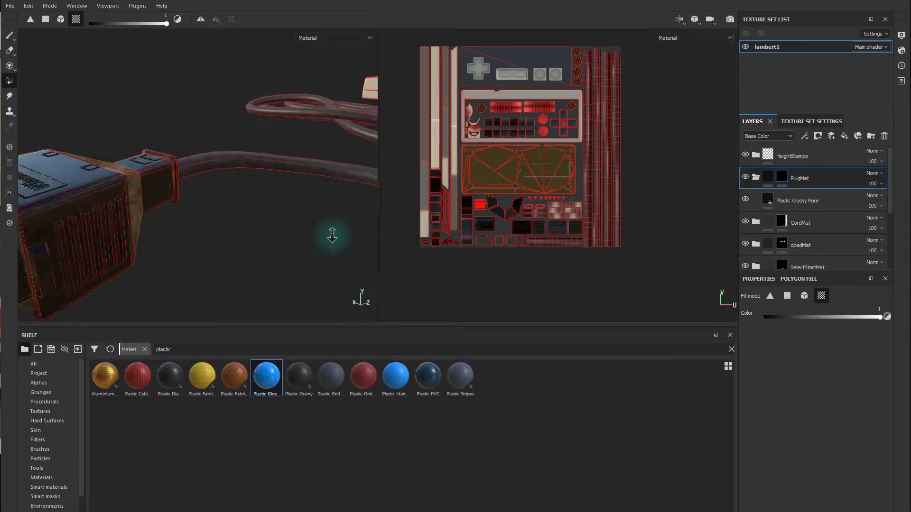
right_click_drag(332, 235, 403, 258, "alt")
left_click_drag(403, 258, 181, 240, "alt")
middle_click_drag(181, 240, 64, 211, "alt")
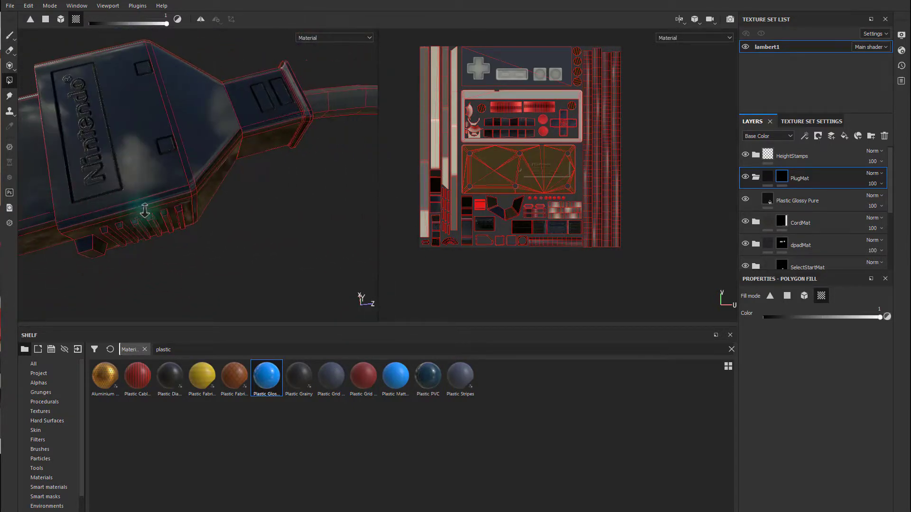
right_click_drag(144, 210, 216, 210, "alt")
middle_click_drag(216, 209, 295, 233, "alt")
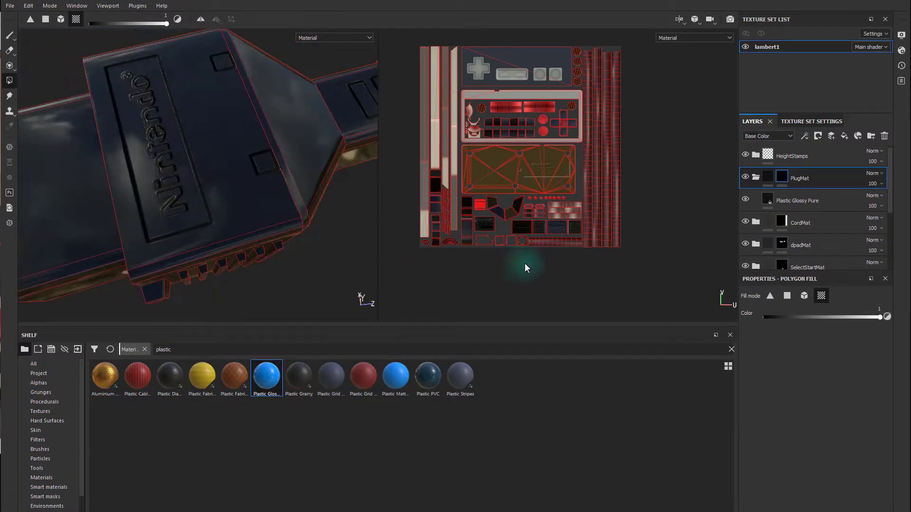
left_click(785, 199)
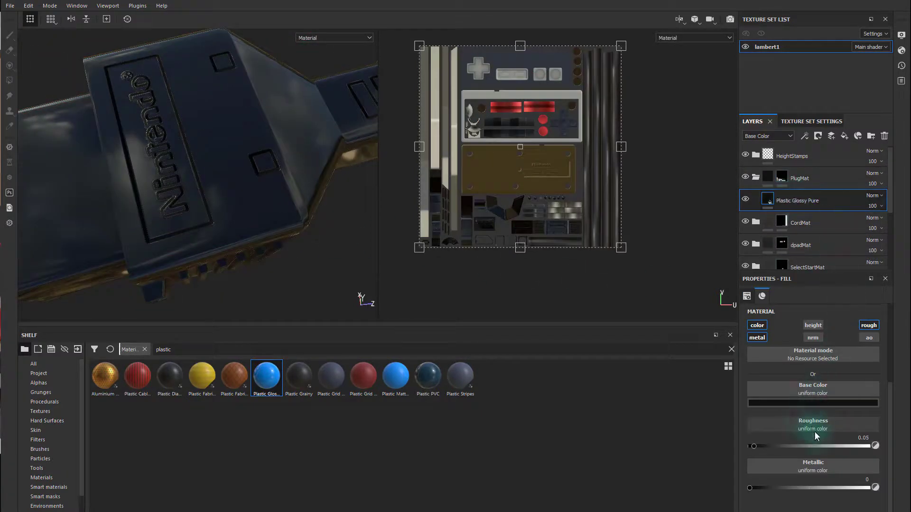
left_click_drag(756, 446, 778, 448)
scroll(812, 408, "up", 3)
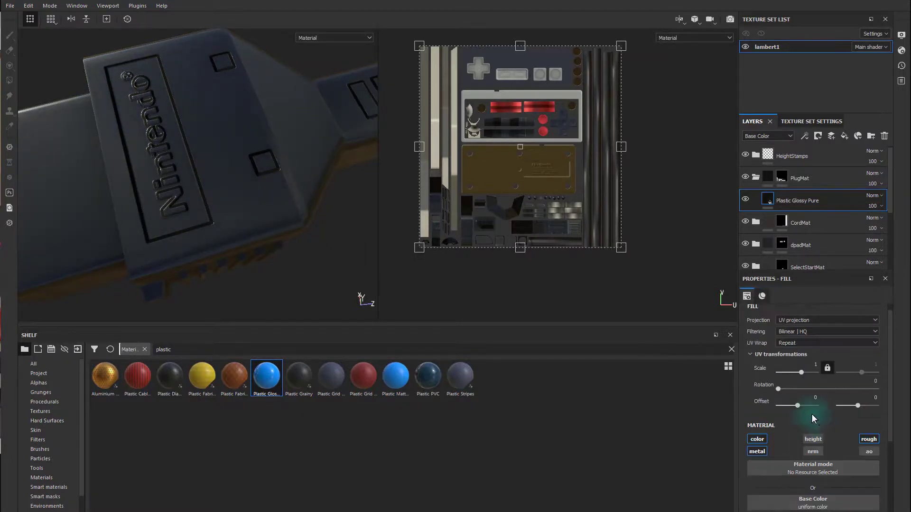
scroll(819, 417, "up", 1)
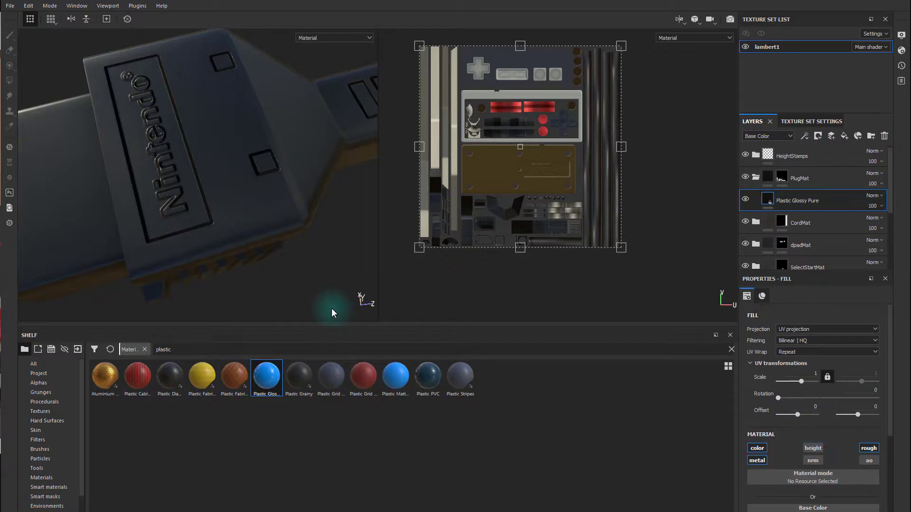
Examine the finished materials from the plug along the coiled cord to the controller's front.
scroll(260, 234, "down", 5)
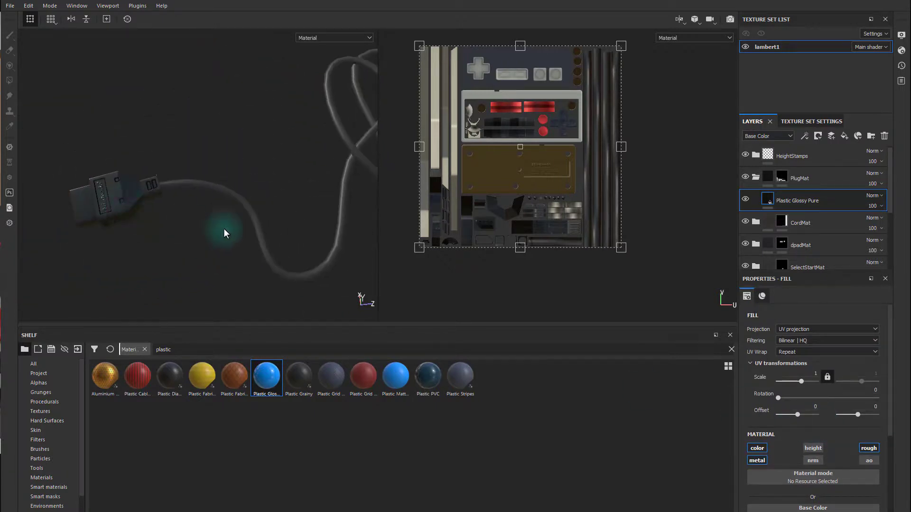
left_click_drag(224, 233, 271, 183, "alt")
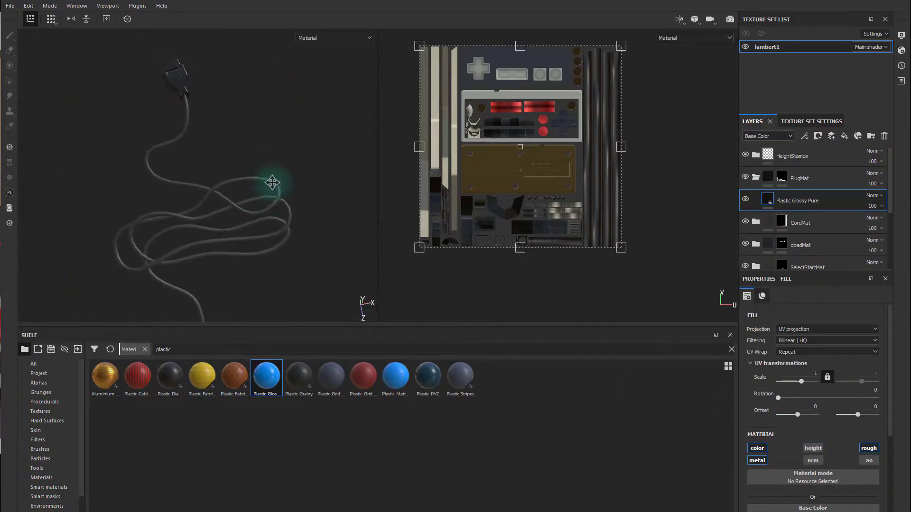
middle_click_drag(272, 183, 329, 95, "alt")
right_click_drag(329, 123, 166, 204, "alt")
middle_click_drag(308, 242, 191, 213, "alt")
right_click_drag(191, 212, 362, 225, "alt")
middle_click_drag(262, 250, 332, 175, "alt")
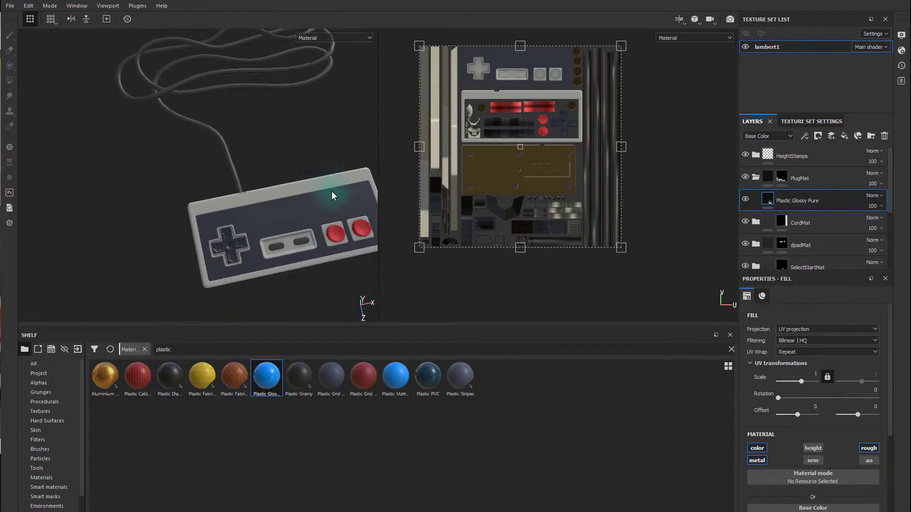
left_click_drag(284, 226, 166, 221, "alt")
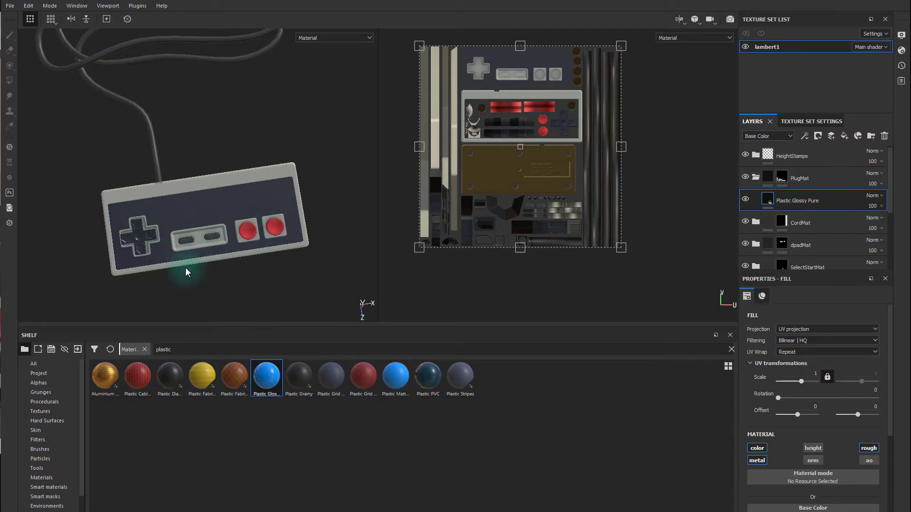
middle_click_drag(186, 269, 256, 240, "alt")
right_click_drag(203, 231, 312, 252, "alt")
middle_click_drag(312, 253, 233, 268, "alt")
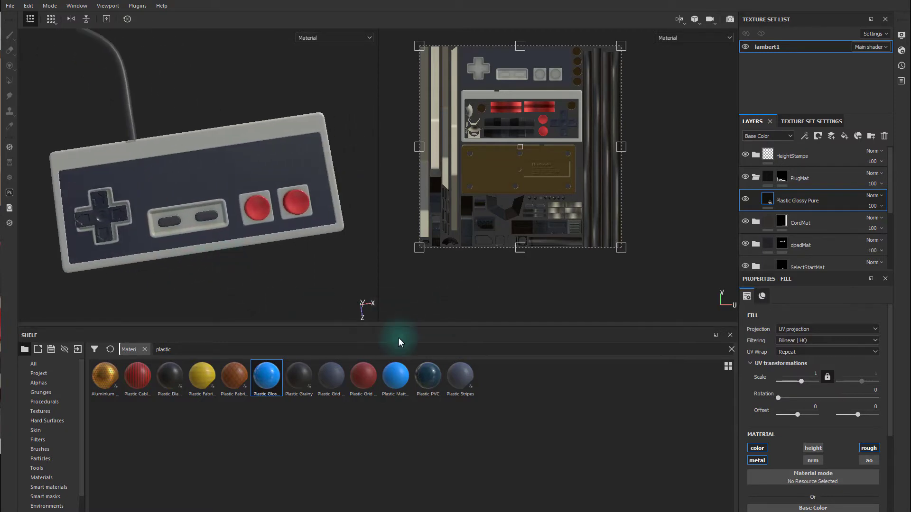